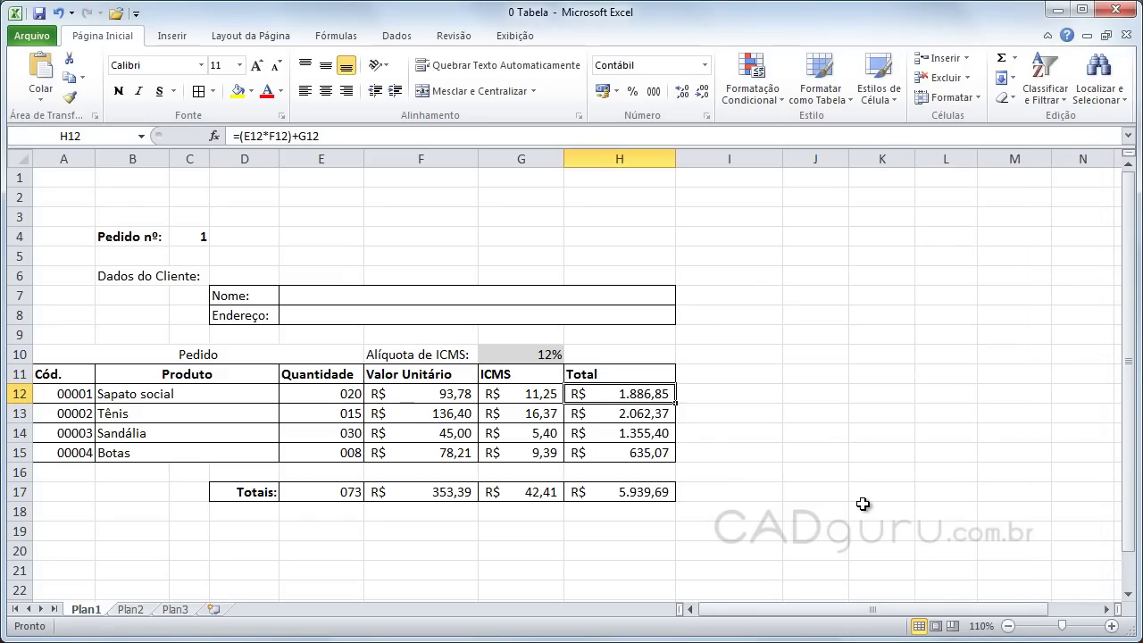
- Check the current Total formula in H12 without changing it
{"action": "left_click", "coordinate": [749, 416]}
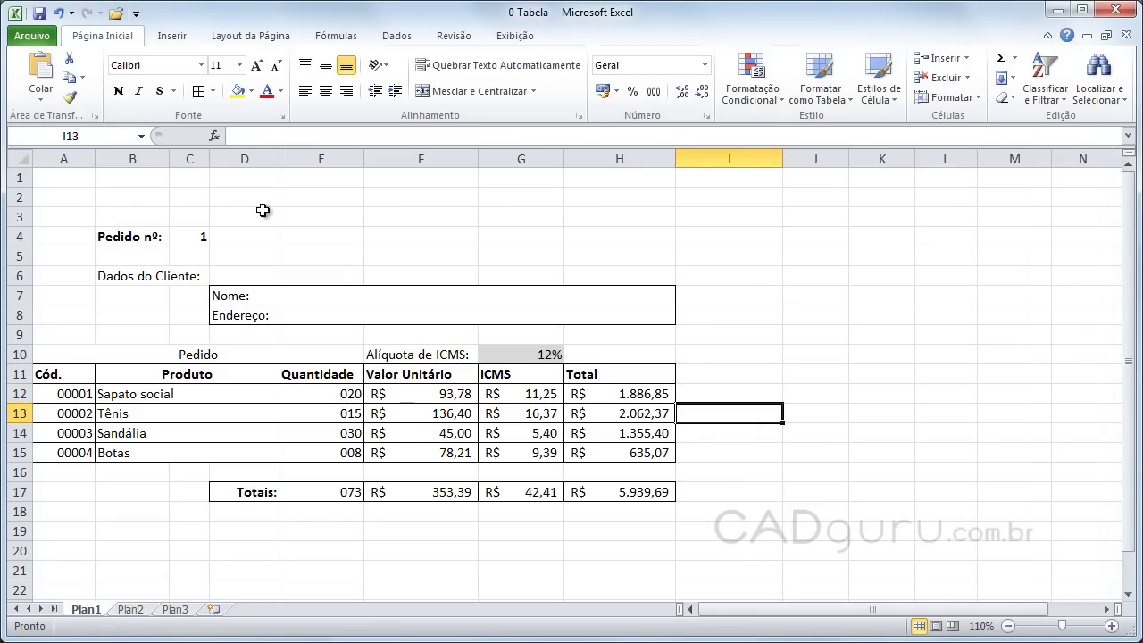
{"action": "double_click", "coordinate": [627, 394]}
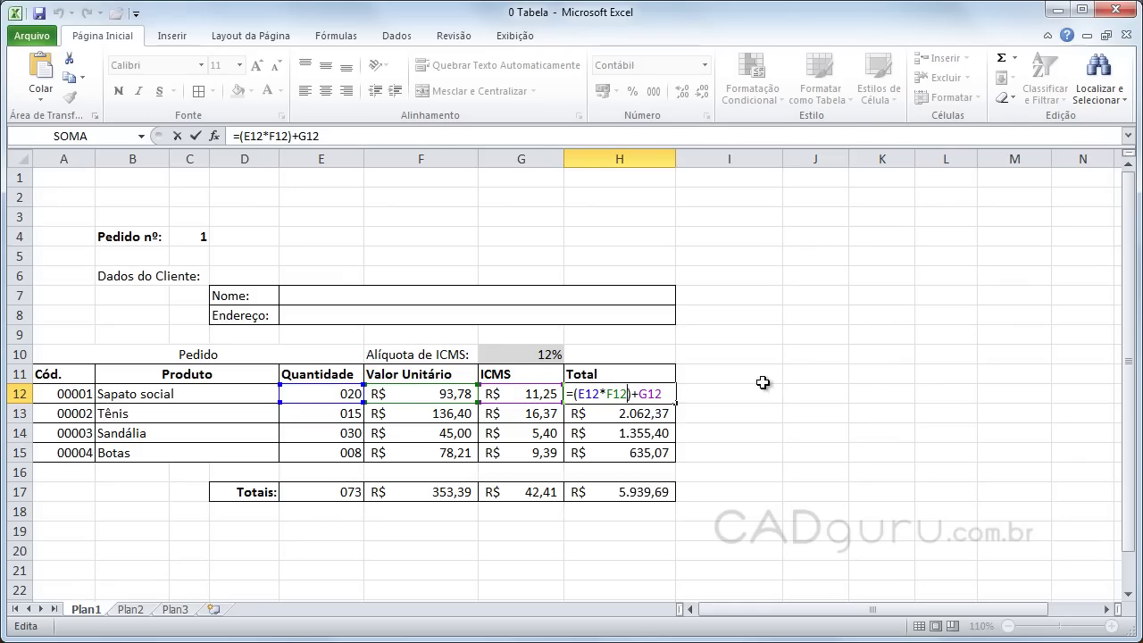
{"action": "key", "text": "Return"}
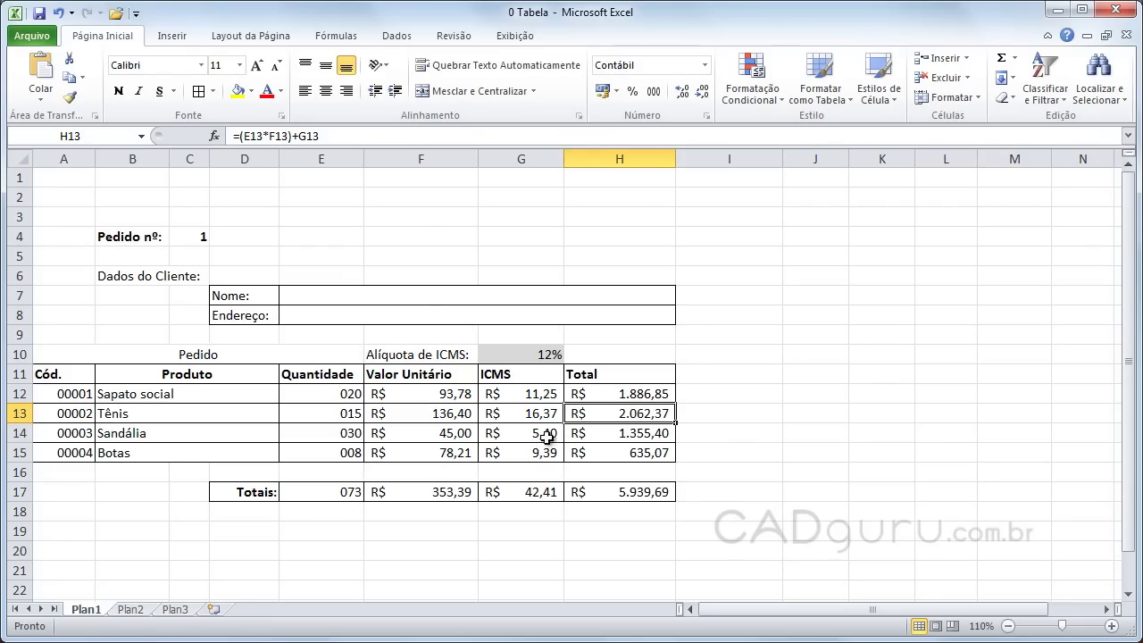
- Insert a blank column before Valor Unitário and verify I12 now reads =(E12*G12)+H12
{"action": "left_click", "coordinate": [437, 155]}
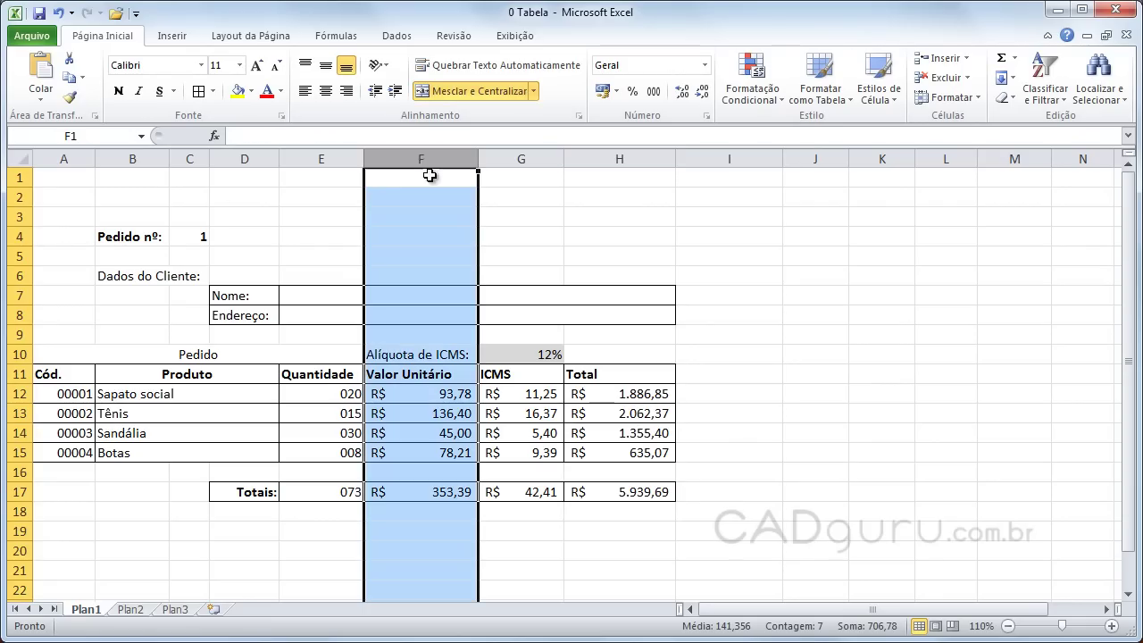
{"action": "left_click", "coordinate": [967, 58]}
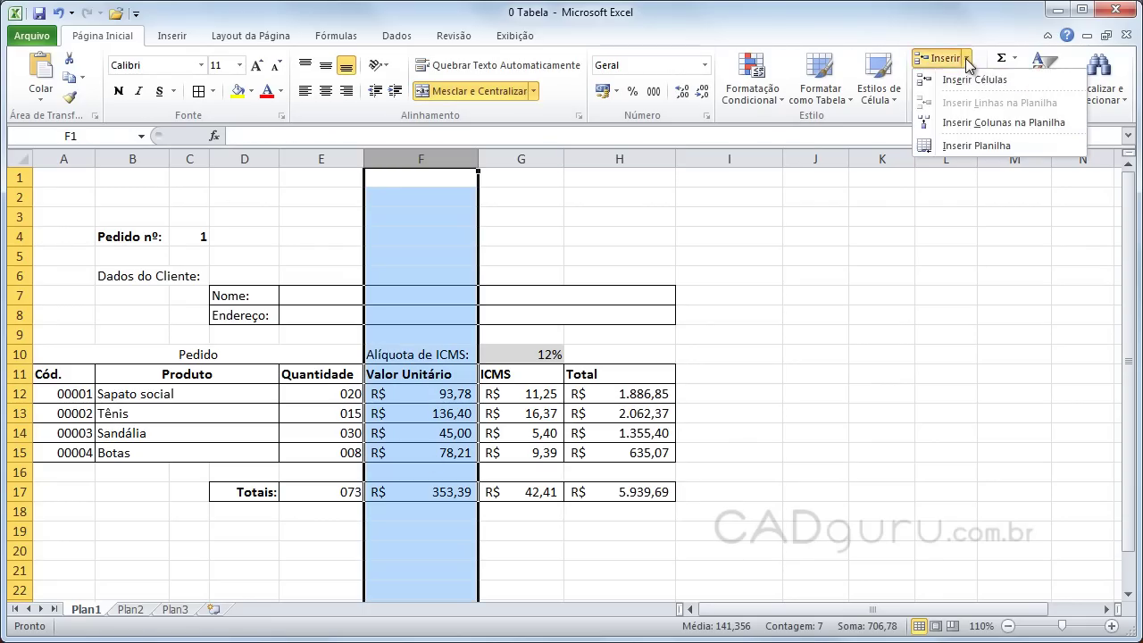
{"action": "left_click", "coordinate": [978, 129]}
{"action": "left_click", "coordinate": [950, 401]}
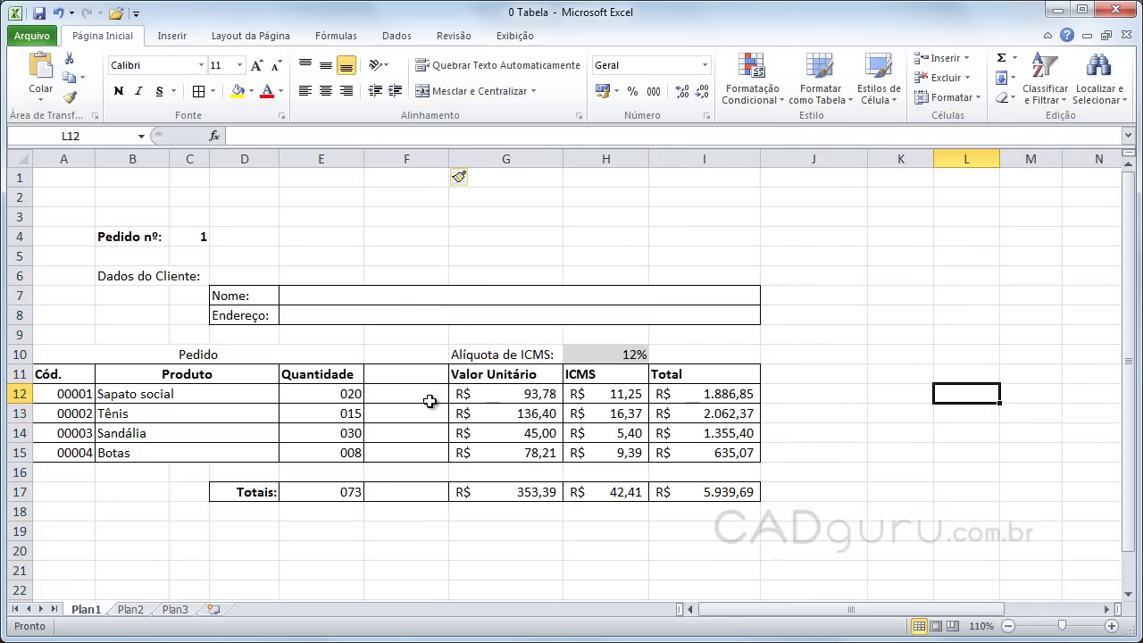
{"action": "double_click", "coordinate": [700, 399]}
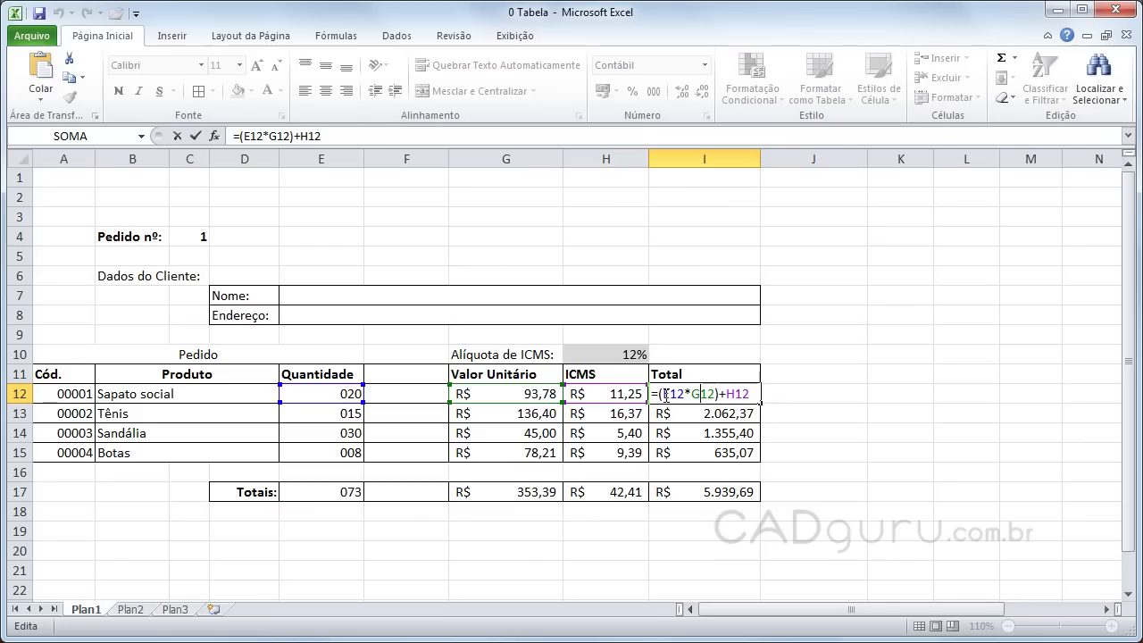
{"action": "left_click_drag", "start_coordinate": [361, 398], "coordinate": [340, 401]}
{"action": "key", "text": "Return"}
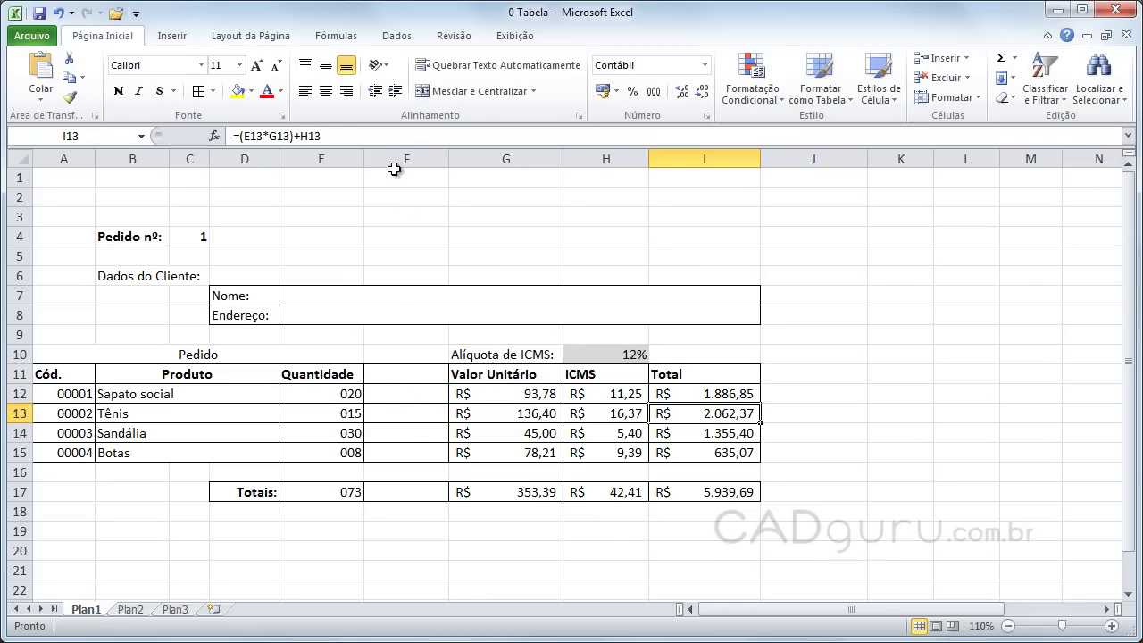
- Delete the empty inserted column F
{"action": "left_click", "coordinate": [405, 159]}
{"action": "left_click", "coordinate": [940, 78]}
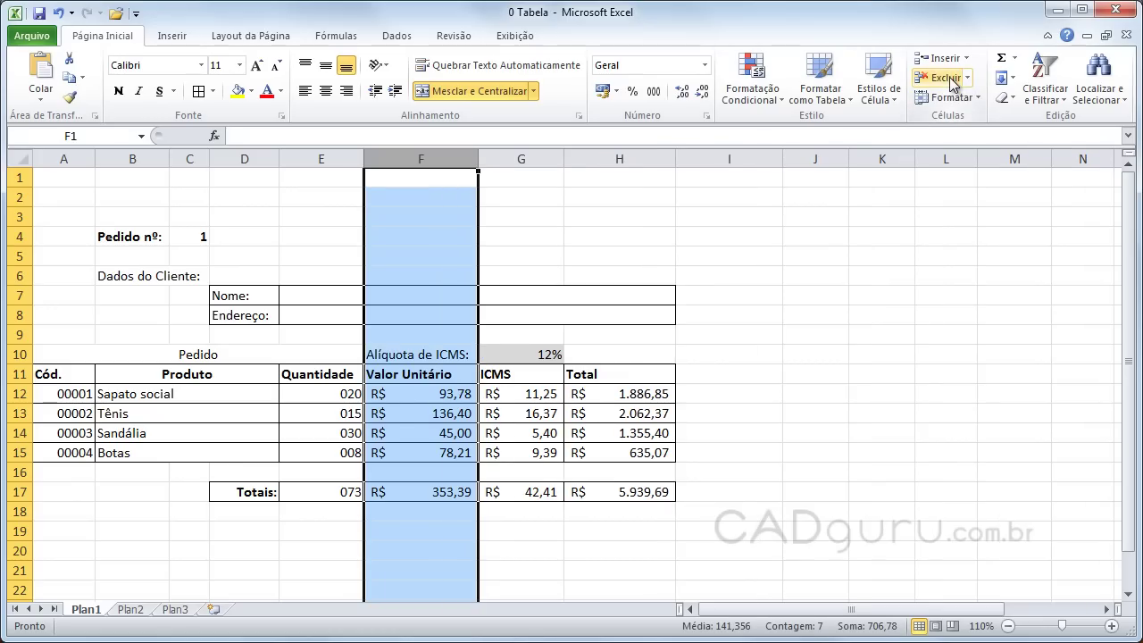
{"action": "left_click", "coordinate": [911, 366]}
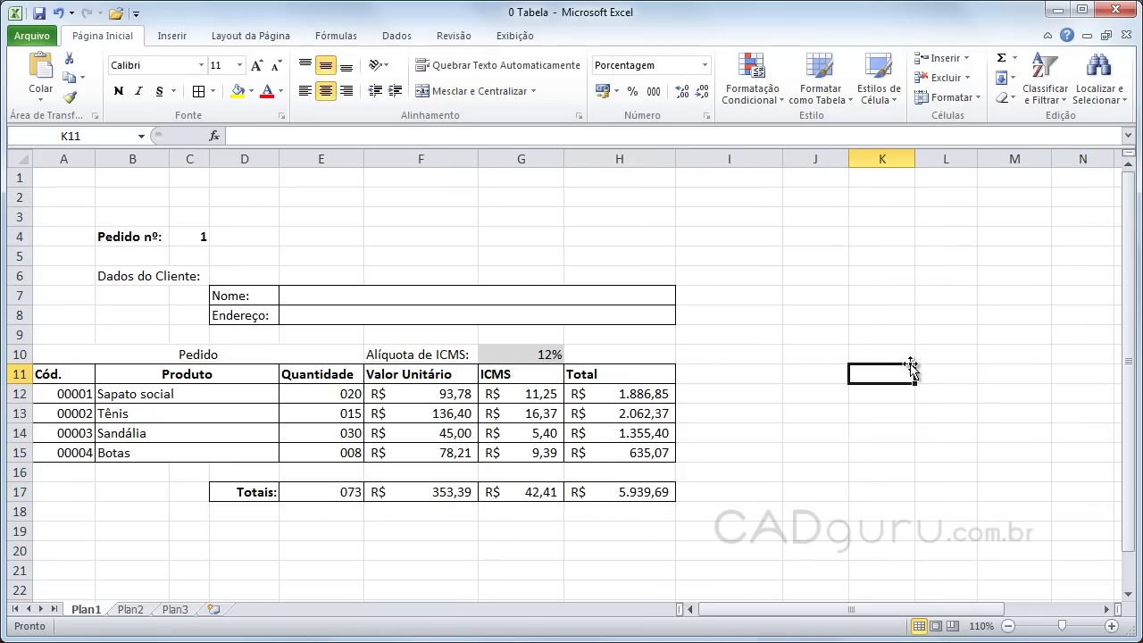
{"action": "left_click_drag", "start_coordinate": [620, 530], "coordinate": [620, 550]}
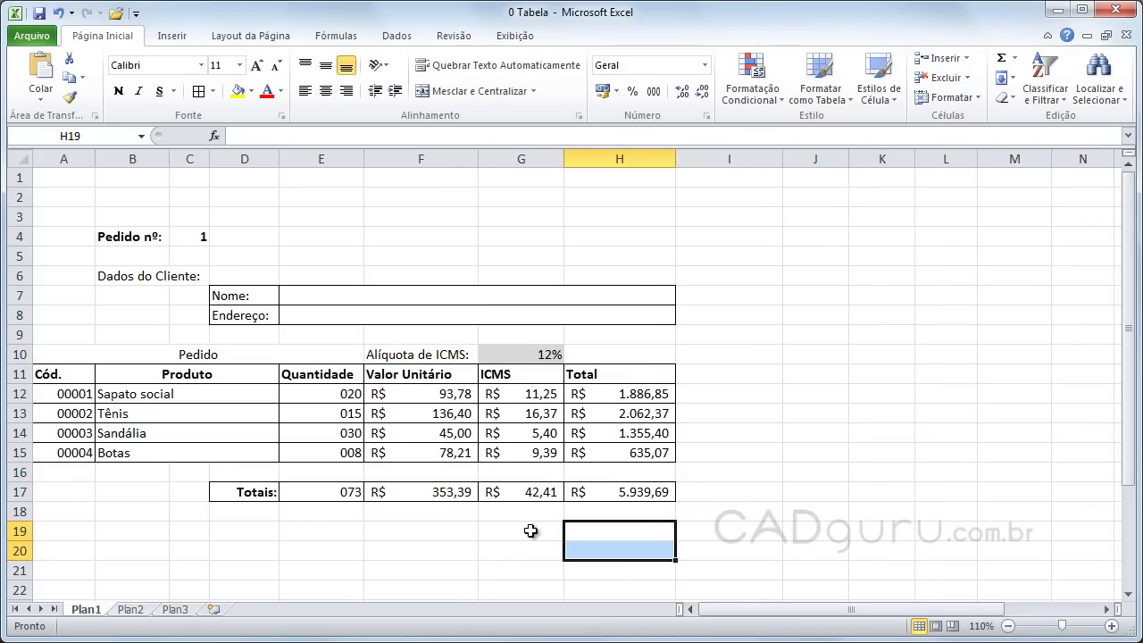
{"action": "left_click", "coordinate": [473, 566]}
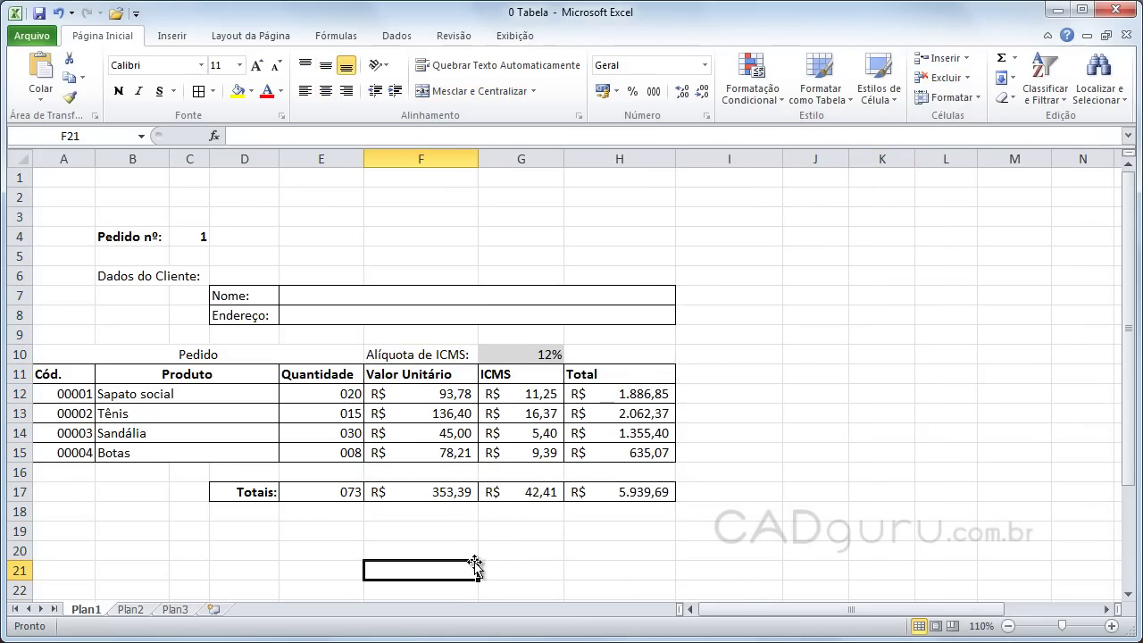
- Confirm H12 is back to =(E12*F12)+G12, then select the quantity total E17
{"action": "double_click", "coordinate": [616, 394]}
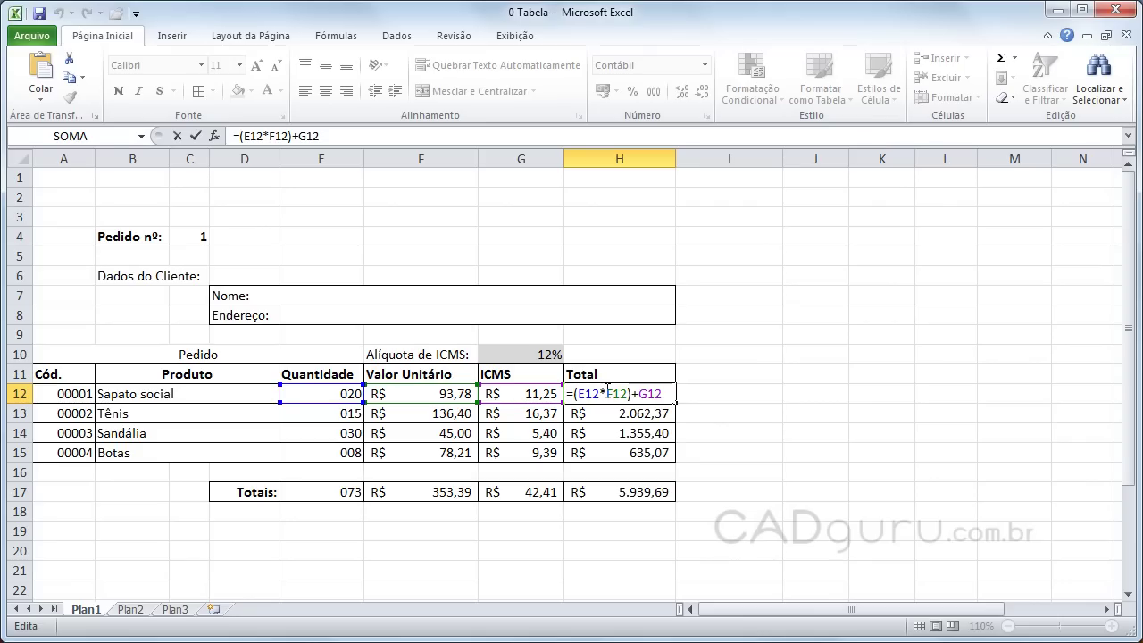
{"action": "key", "text": "Return"}
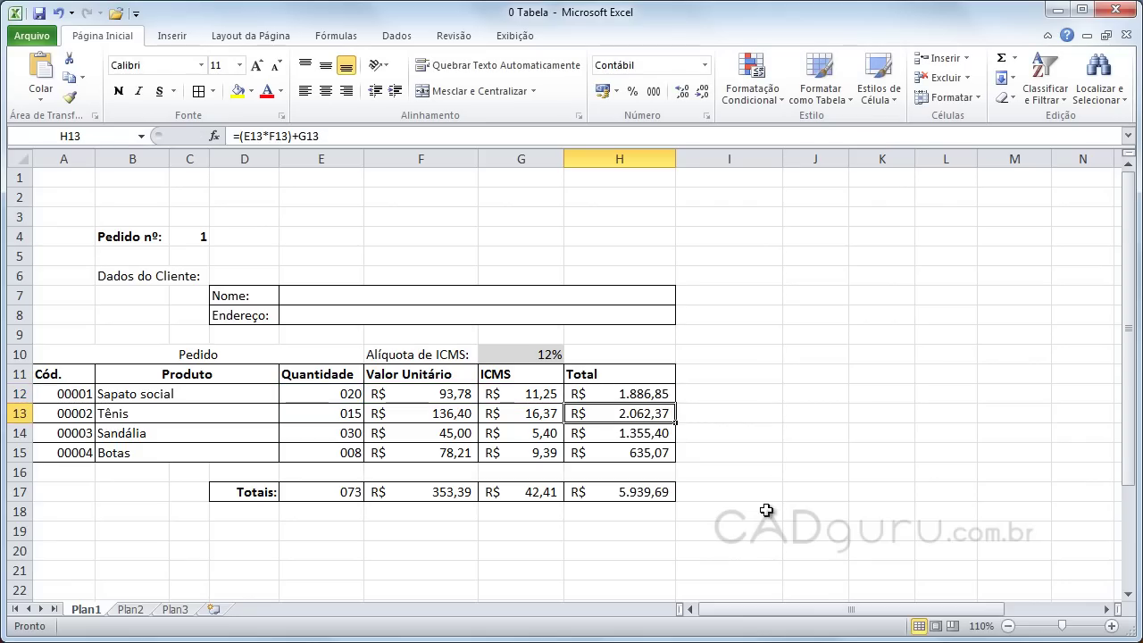
{"action": "key", "text": "Down"}
{"action": "key", "text": "Down"}
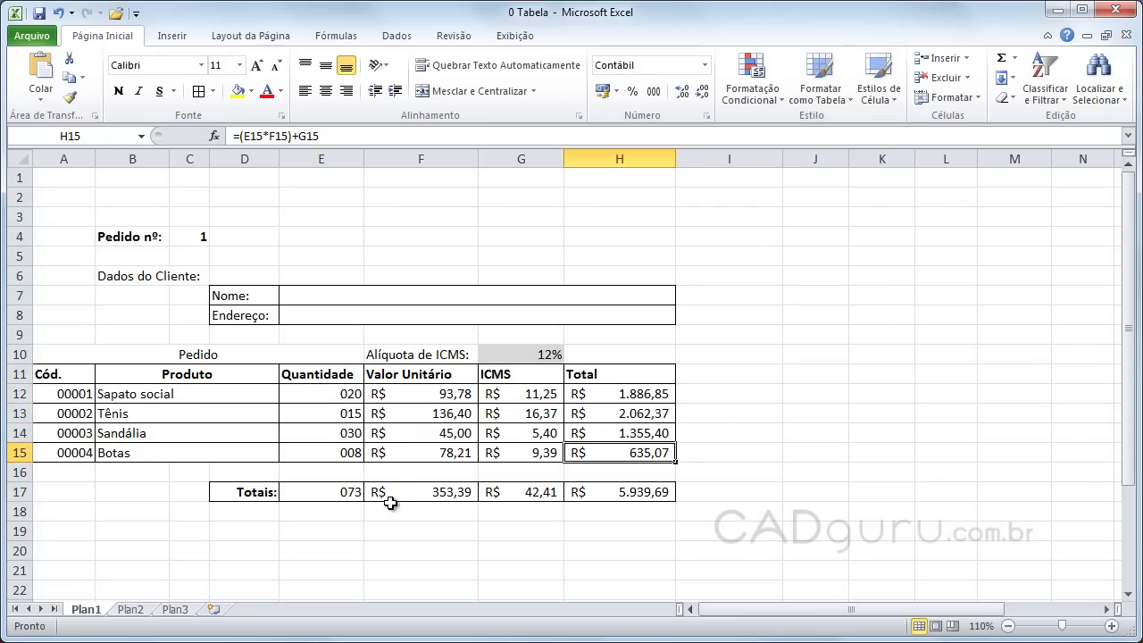
{"action": "left_click", "coordinate": [341, 498]}
- Verify E17 holds =SOMA(E12:E15), then select the whole Sandália row 14
{"action": "double_click", "coordinate": [327, 493]}
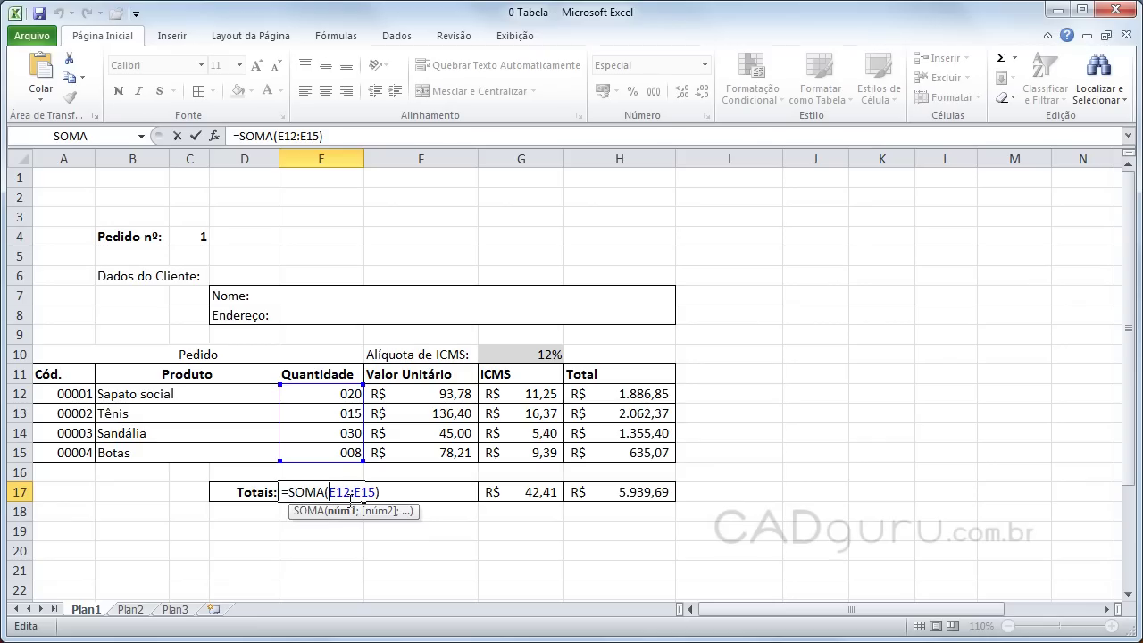
{"action": "left_click_drag", "start_coordinate": [332, 492], "coordinate": [364, 494]}
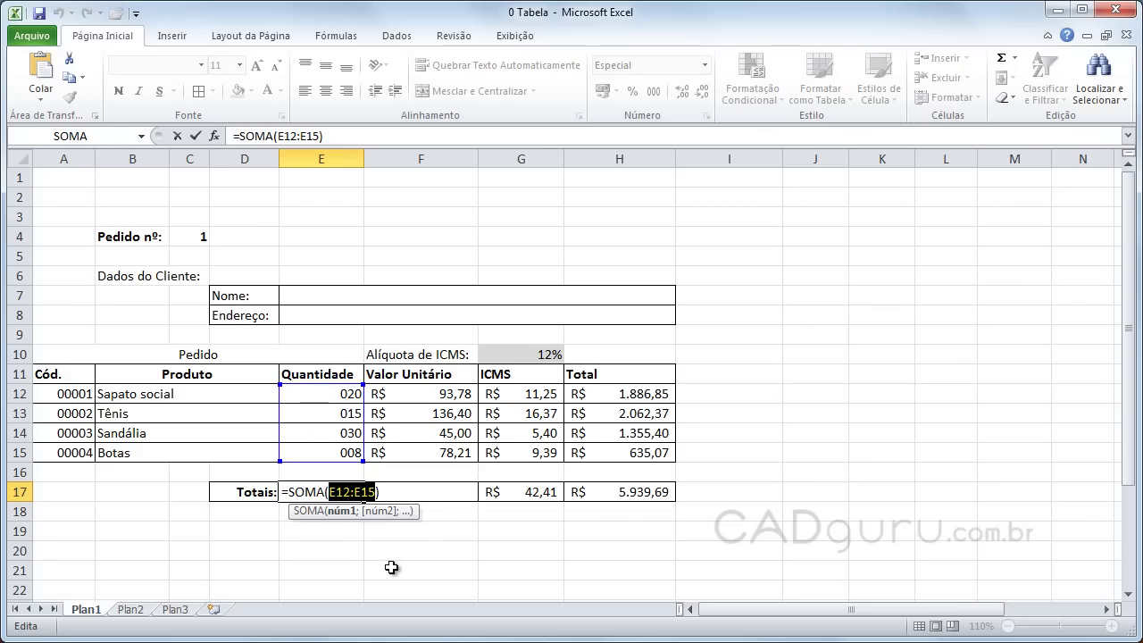
{"action": "key", "text": "Return"}
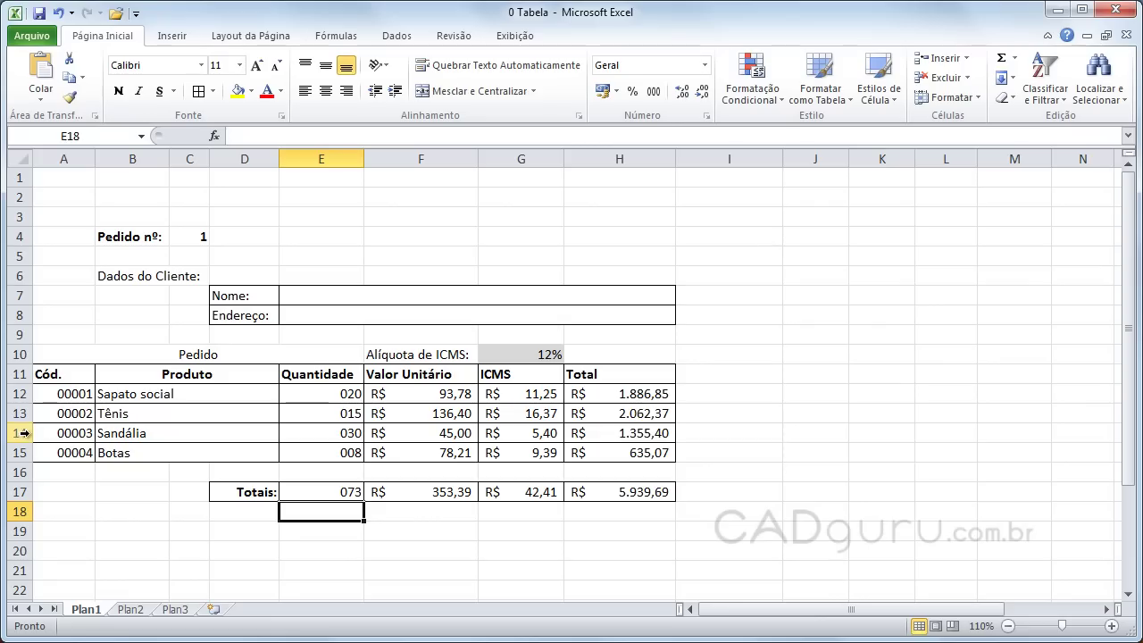
{"action": "left_click", "coordinate": [19, 433]}
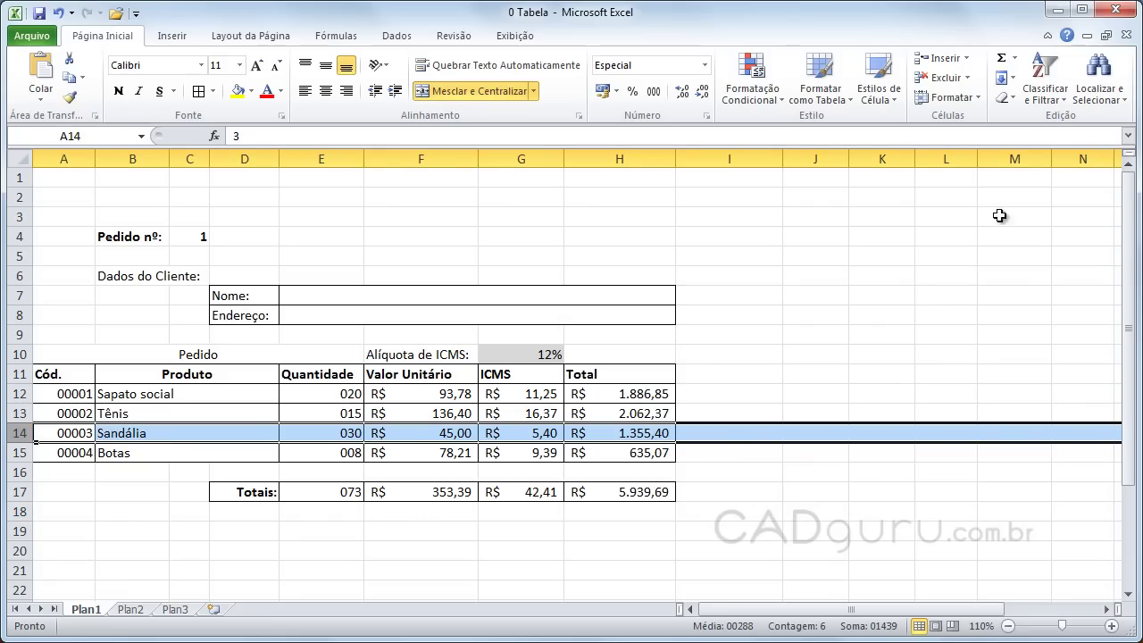
- Insert a blank row above Sandália and check the Totais quantity sum range
{"action": "left_click", "coordinate": [966, 59]}
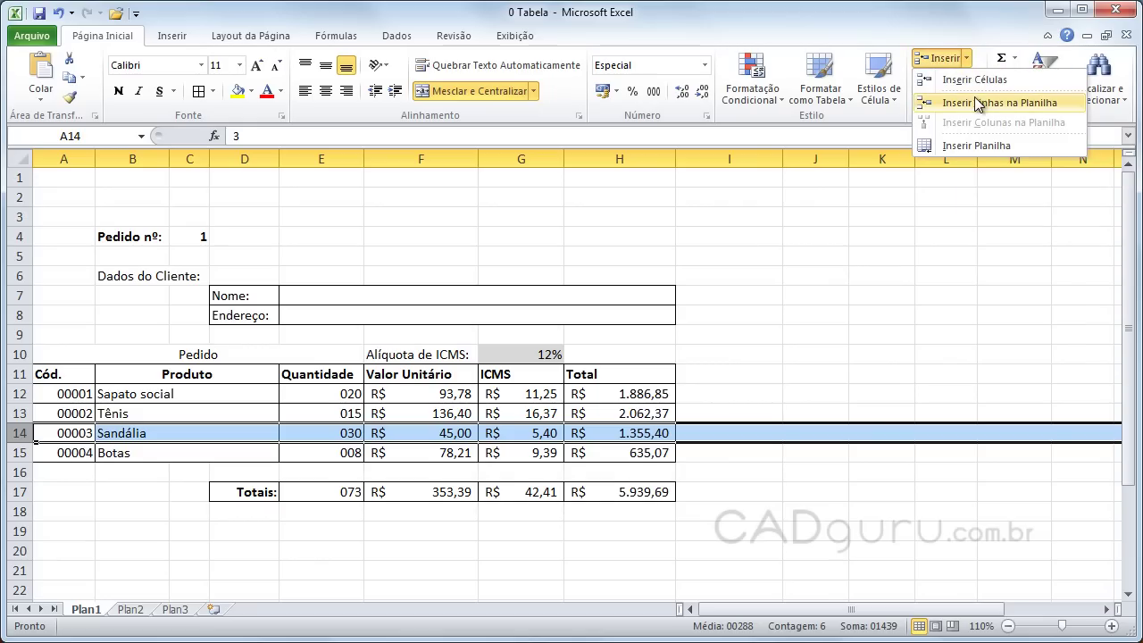
{"action": "left_click", "coordinate": [969, 102]}
{"action": "left_click", "coordinate": [289, 553]}
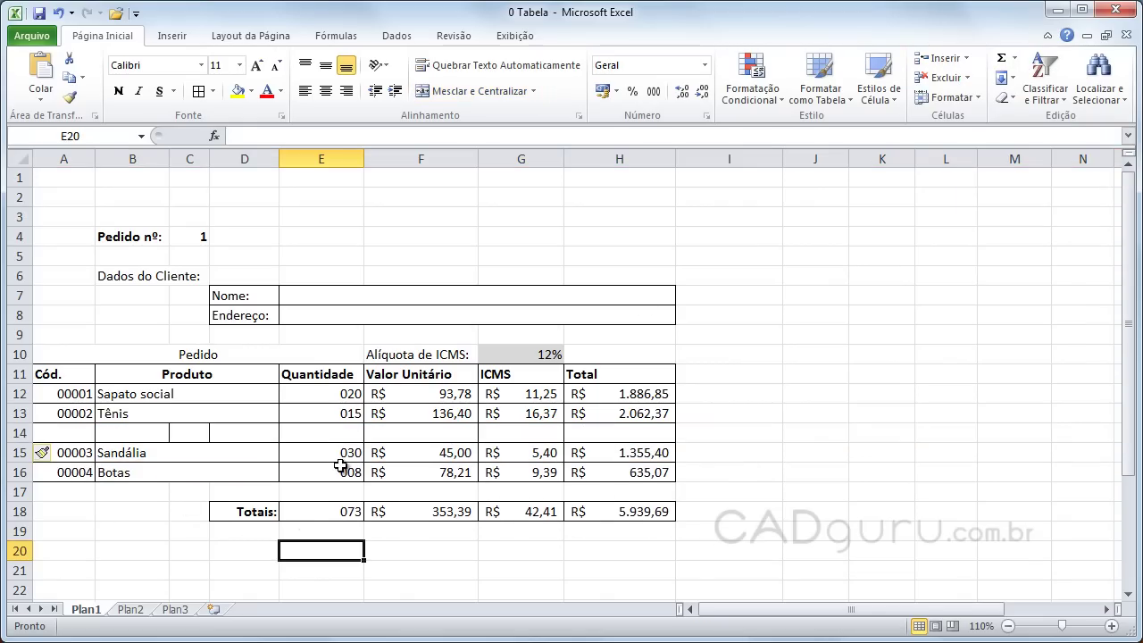
{"action": "left_click", "coordinate": [317, 429]}
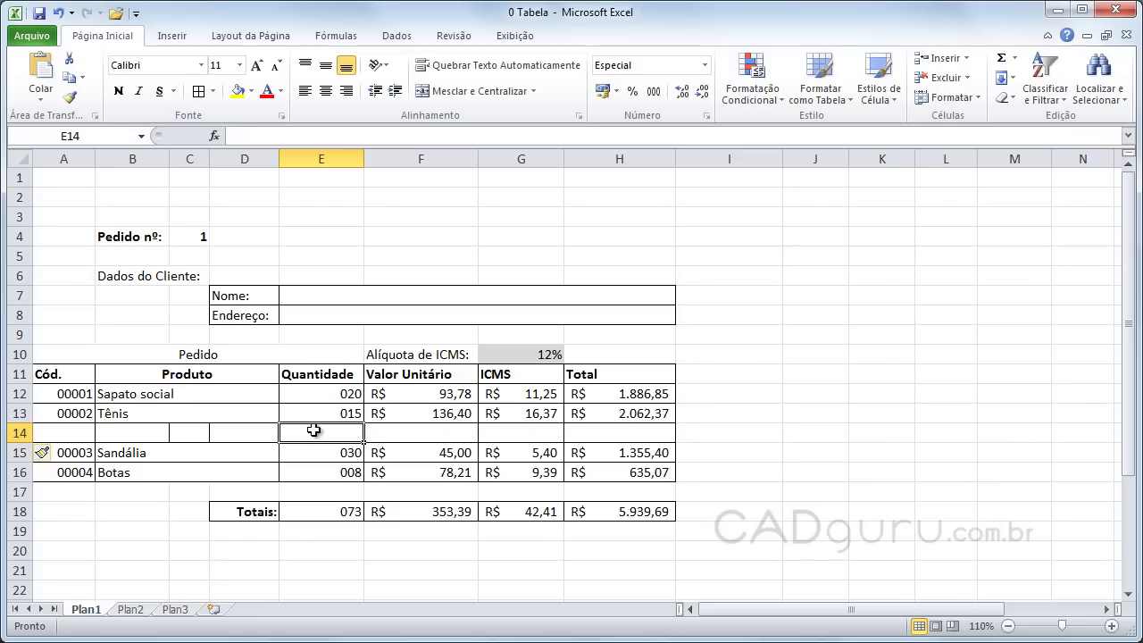
{"action": "double_click", "coordinate": [328, 512]}
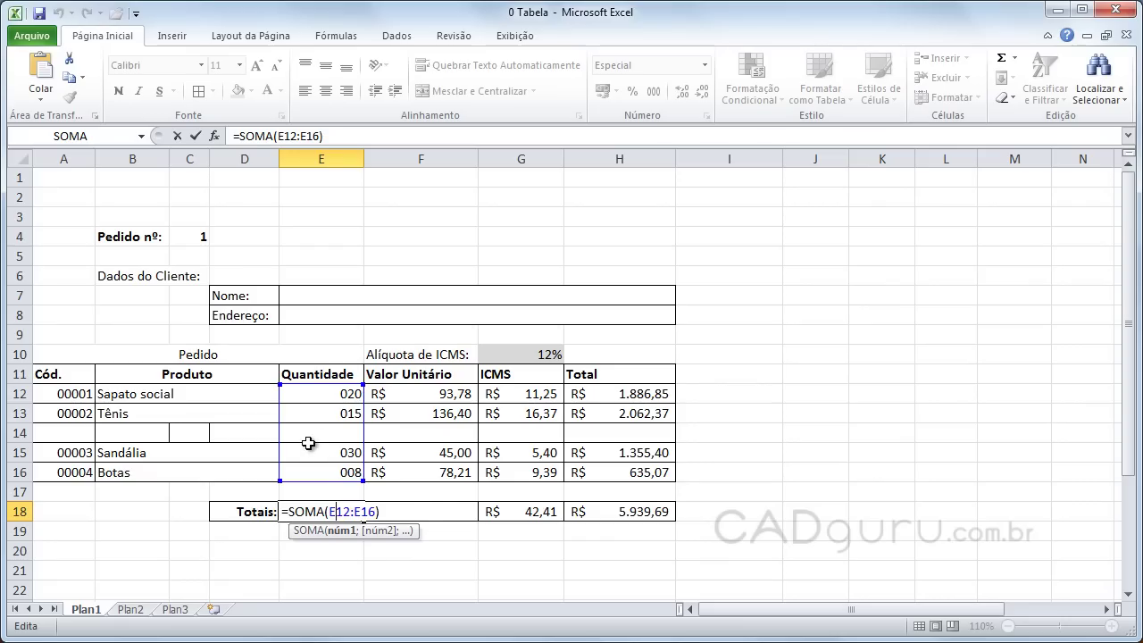
{"action": "key", "text": "Return"}
- Enter test quantity 500000 in E14, clear it again, and select empty row 14
{"action": "left_click", "coordinate": [328, 438]}
{"action": "type", "text": "500000"}
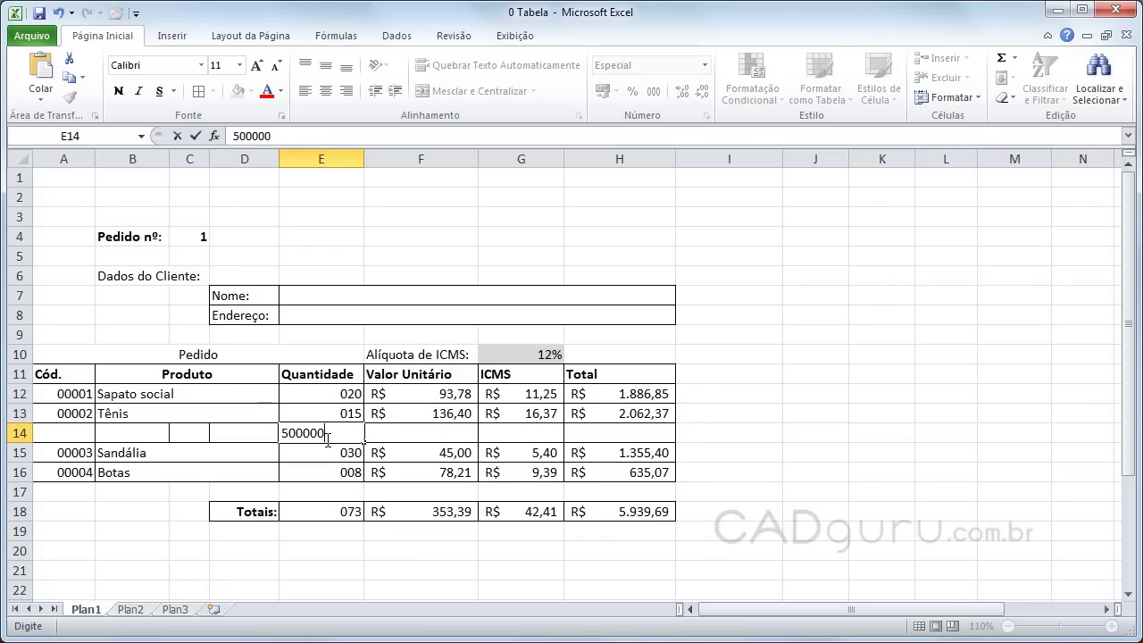
{"action": "key", "text": "Return"}
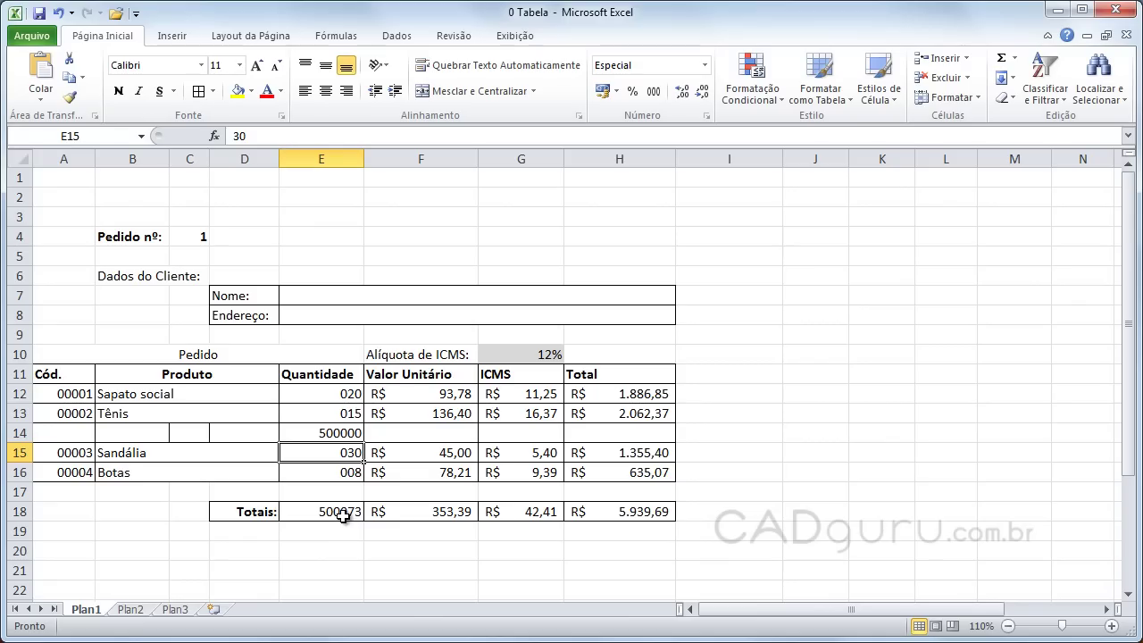
{"action": "left_click", "coordinate": [319, 435]}
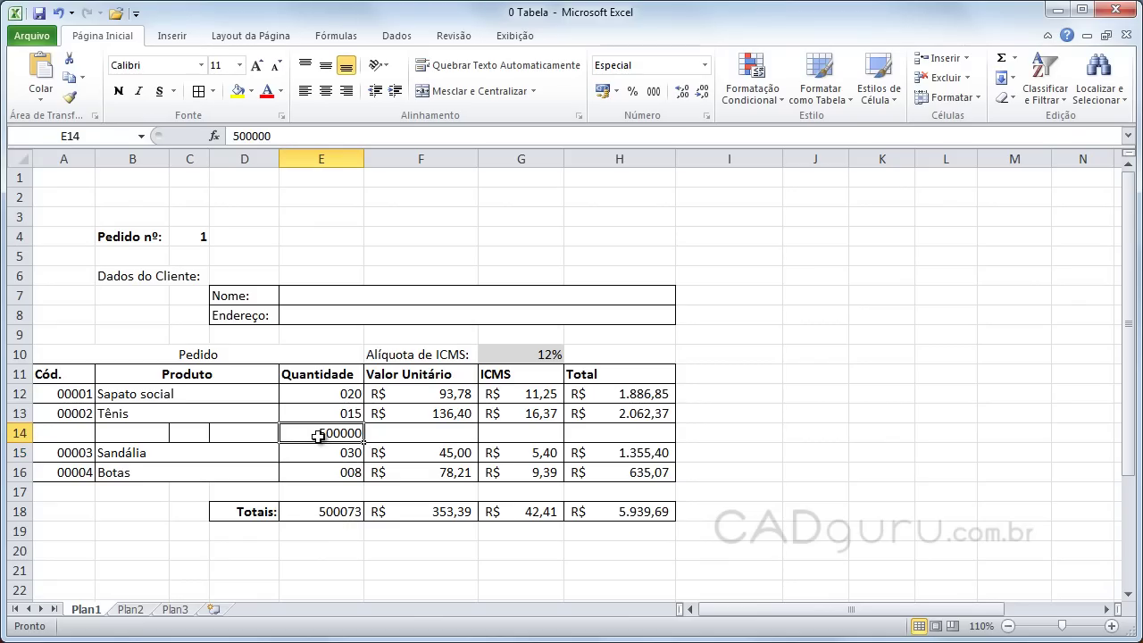
{"action": "key", "text": "Delete"}
{"action": "left_click", "coordinate": [346, 566]}
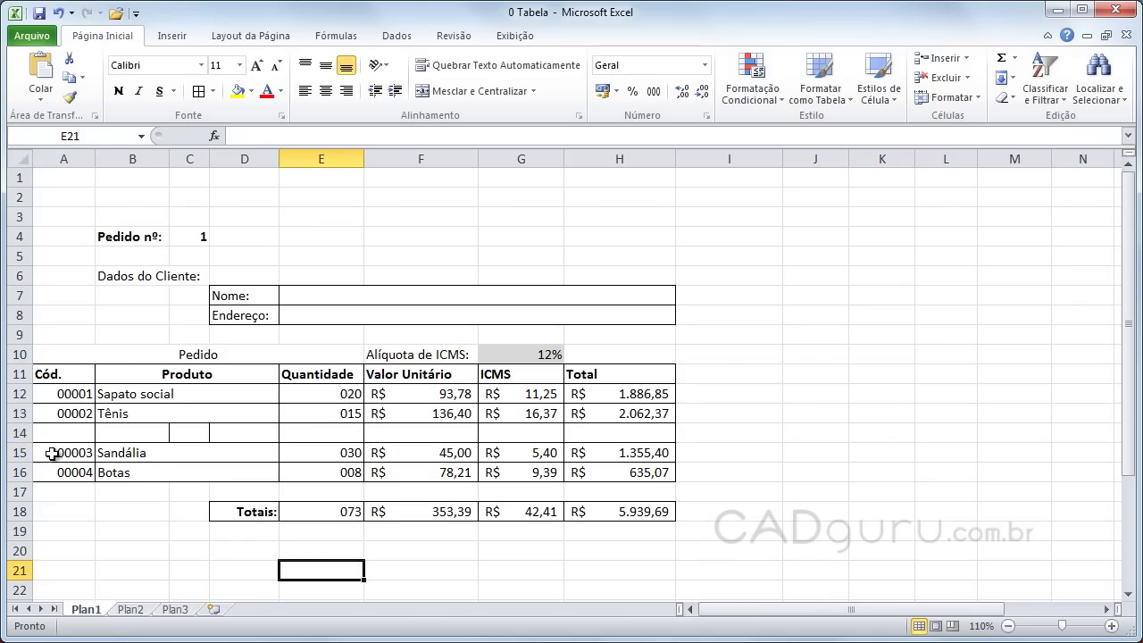
{"action": "left_click", "coordinate": [18, 434]}
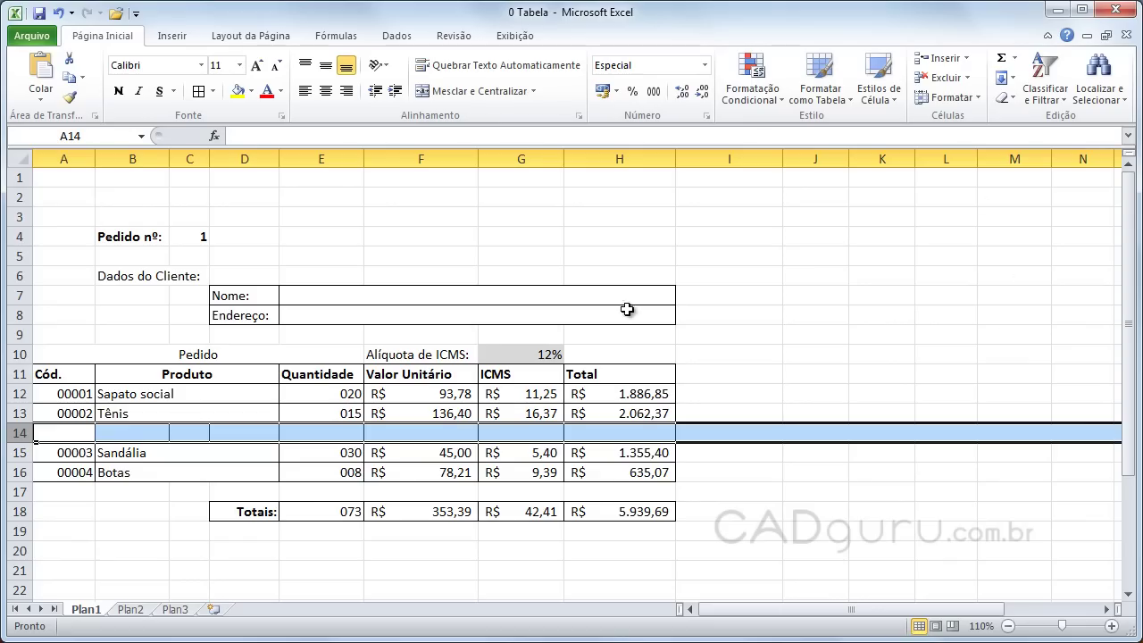
- Delete the empty row 14 and review Tênis's ICMS, Total and the ICMS sum formulas
{"action": "left_click", "coordinate": [945, 78]}
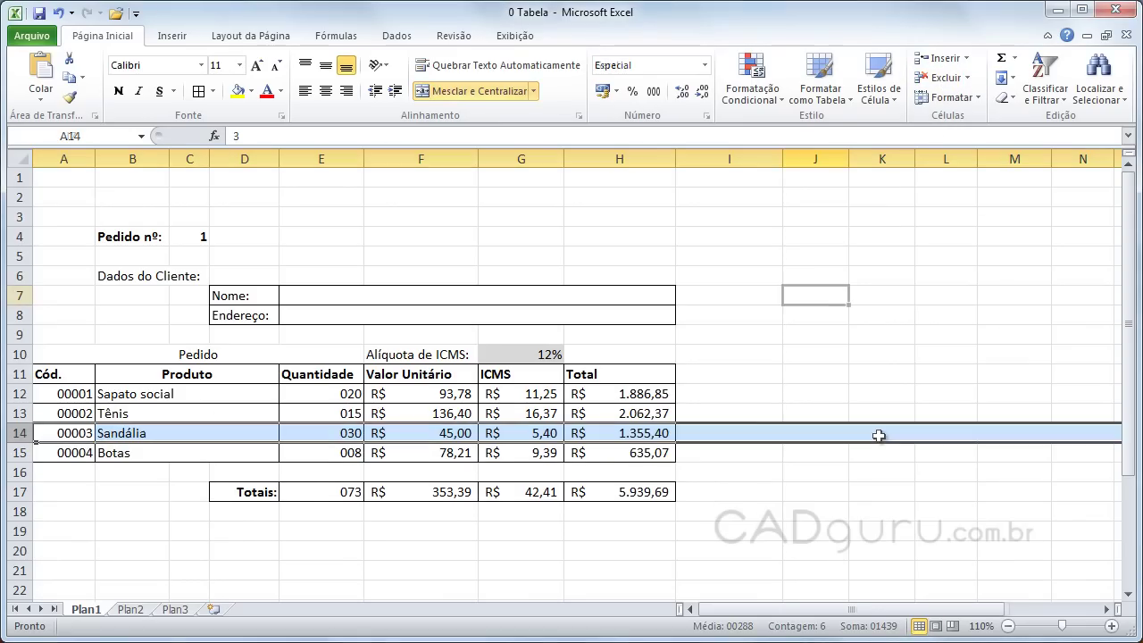
{"action": "left_click", "coordinate": [816, 296]}
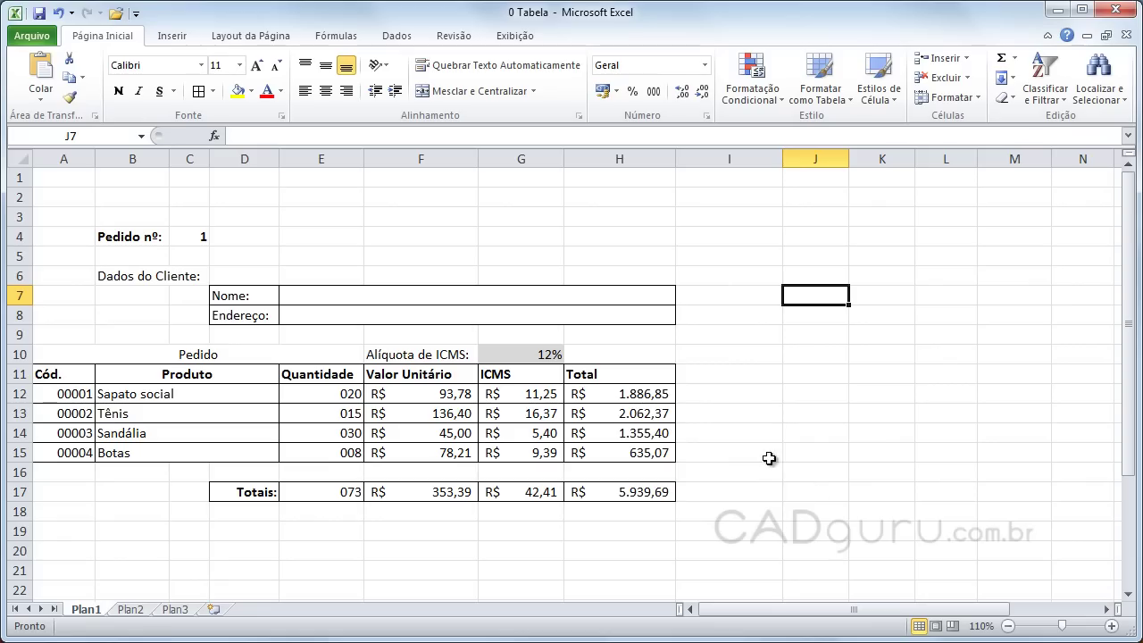
{"action": "left_click", "coordinate": [510, 416]}
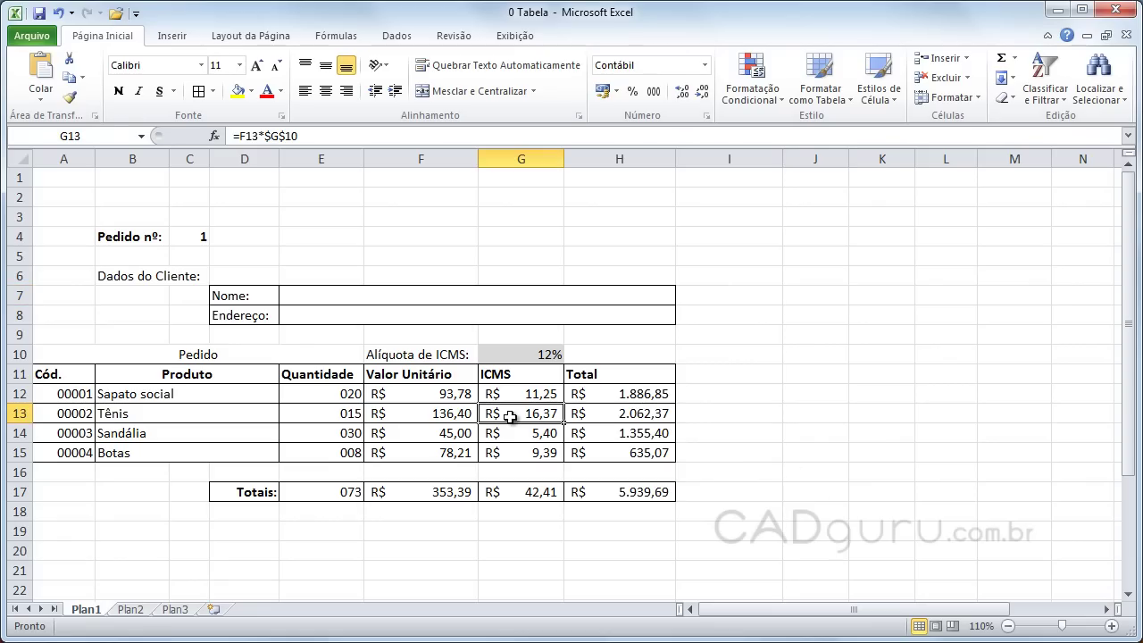
{"action": "double_click", "coordinate": [622, 413]}
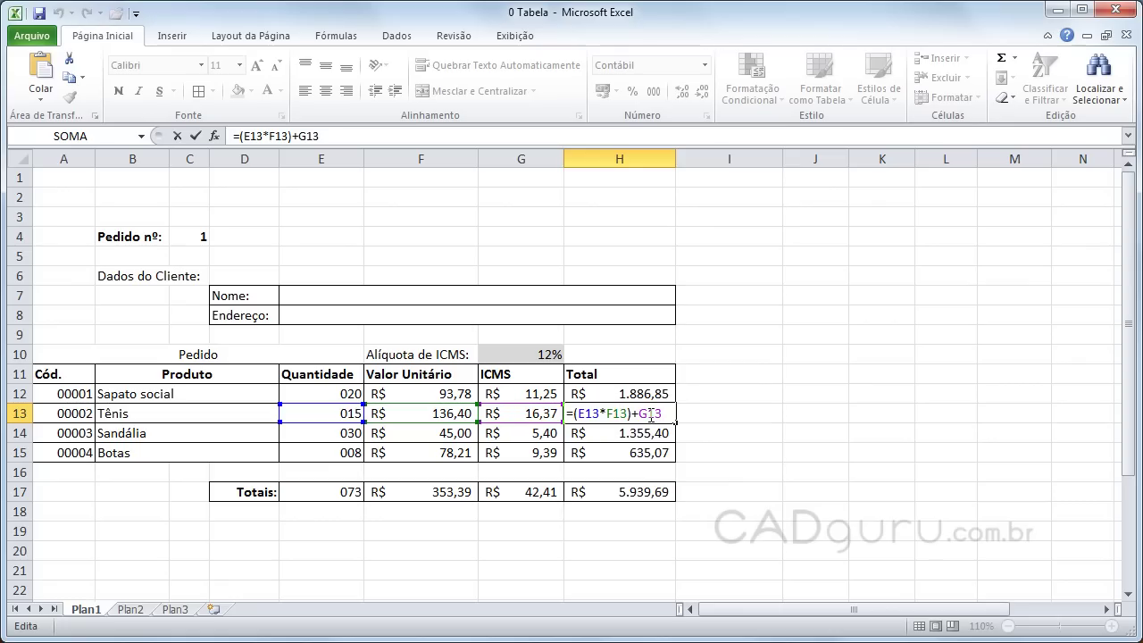
{"action": "key", "text": "Return"}
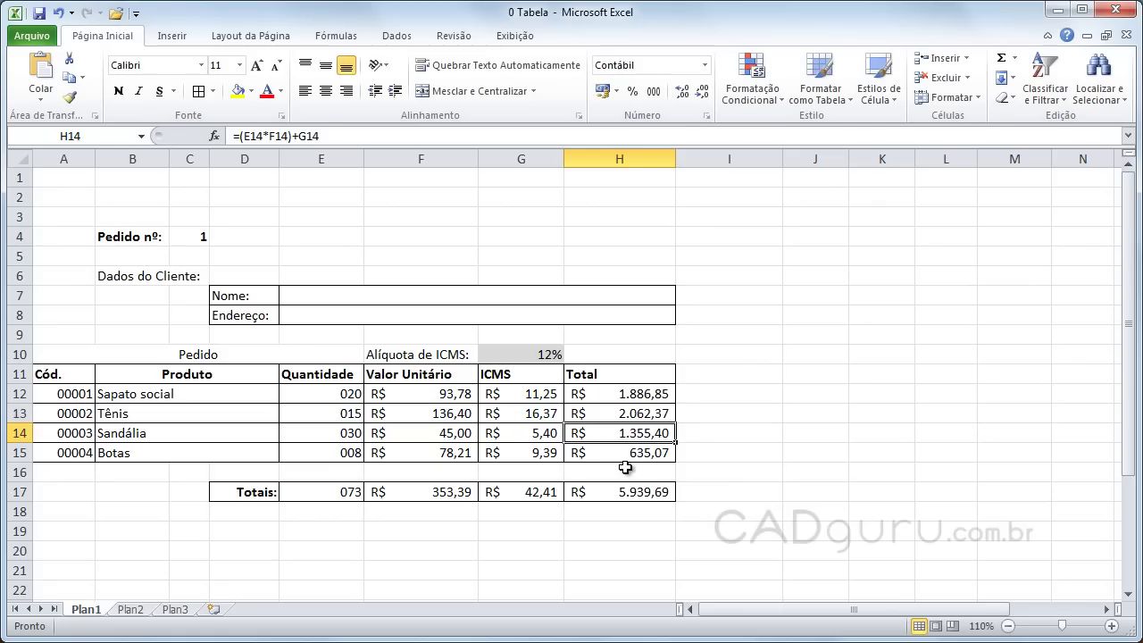
{"action": "left_click", "coordinate": [532, 492]}
{"action": "double_click", "coordinate": [532, 492]}
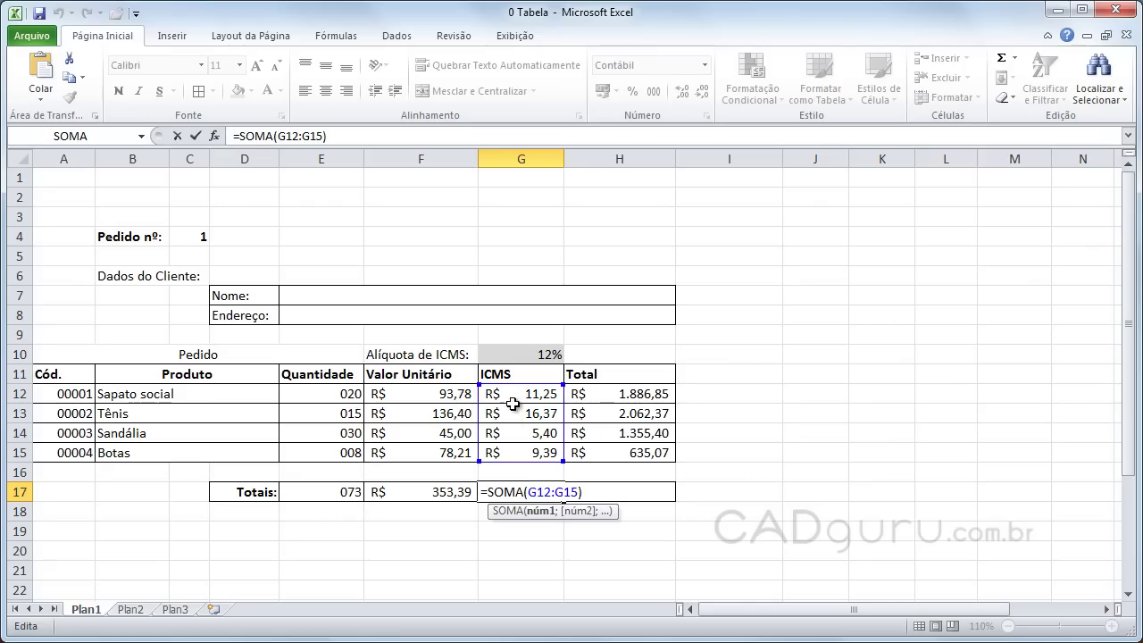
{"action": "left_click", "coordinate": [830, 492]}
{"action": "key", "text": "Return"}
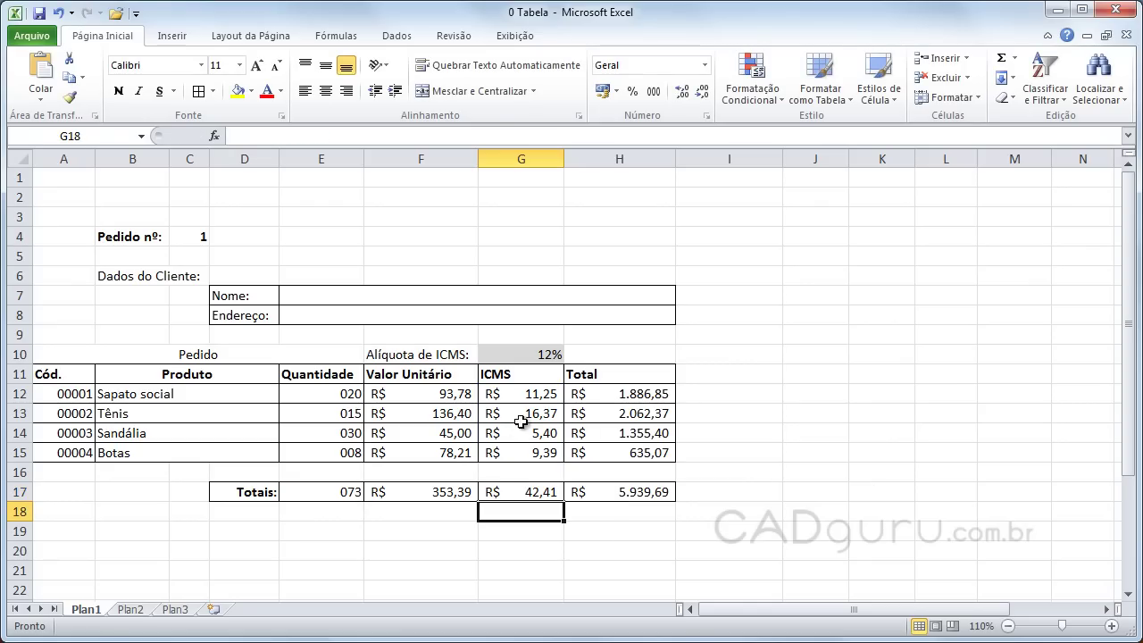
- Insert a blank cell at G13 shifting cells right, then check the moved Total in I13
{"action": "left_click", "coordinate": [520, 418]}
{"action": "left_click", "coordinate": [966, 58]}
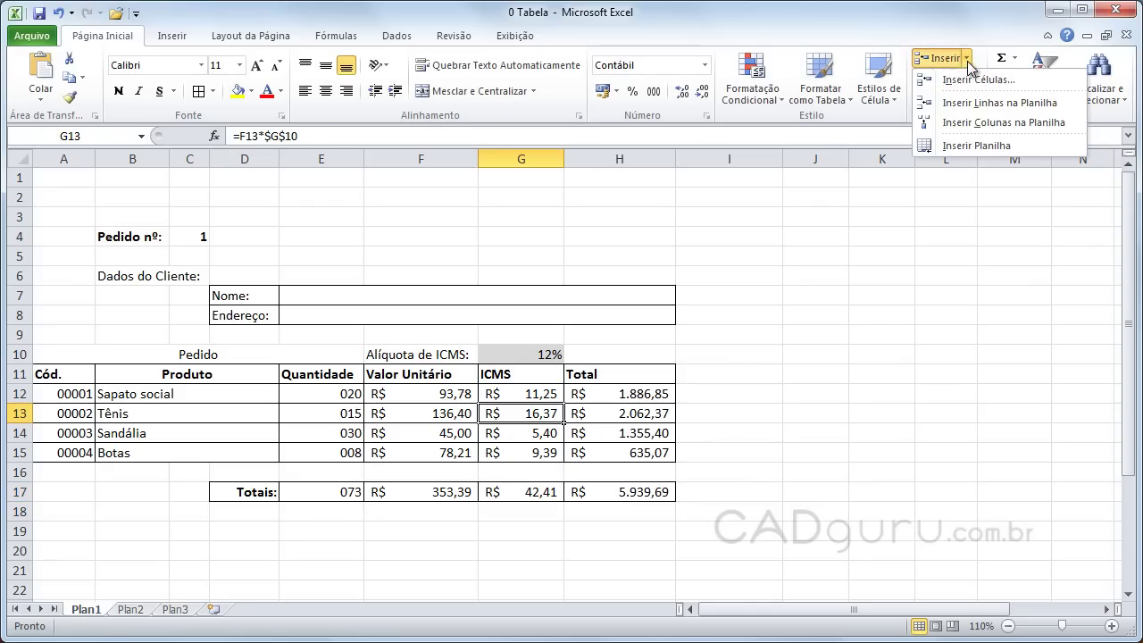
{"action": "left_click", "coordinate": [969, 86]}
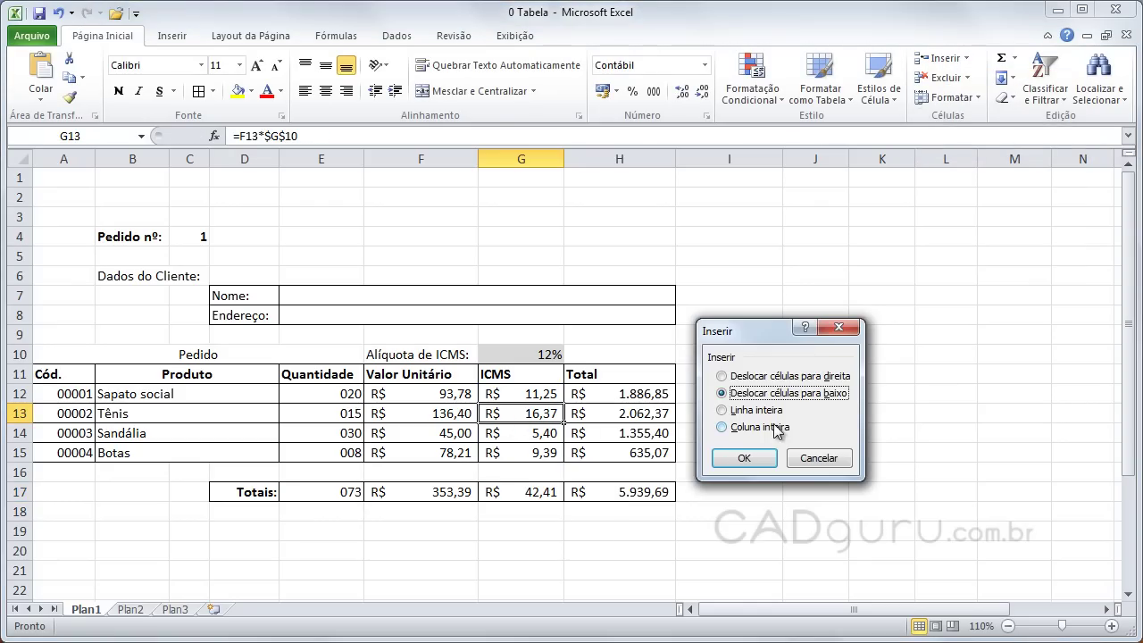
{"action": "left_click", "coordinate": [723, 379]}
{"action": "left_click", "coordinate": [744, 458]}
{"action": "left_click", "coordinate": [854, 498]}
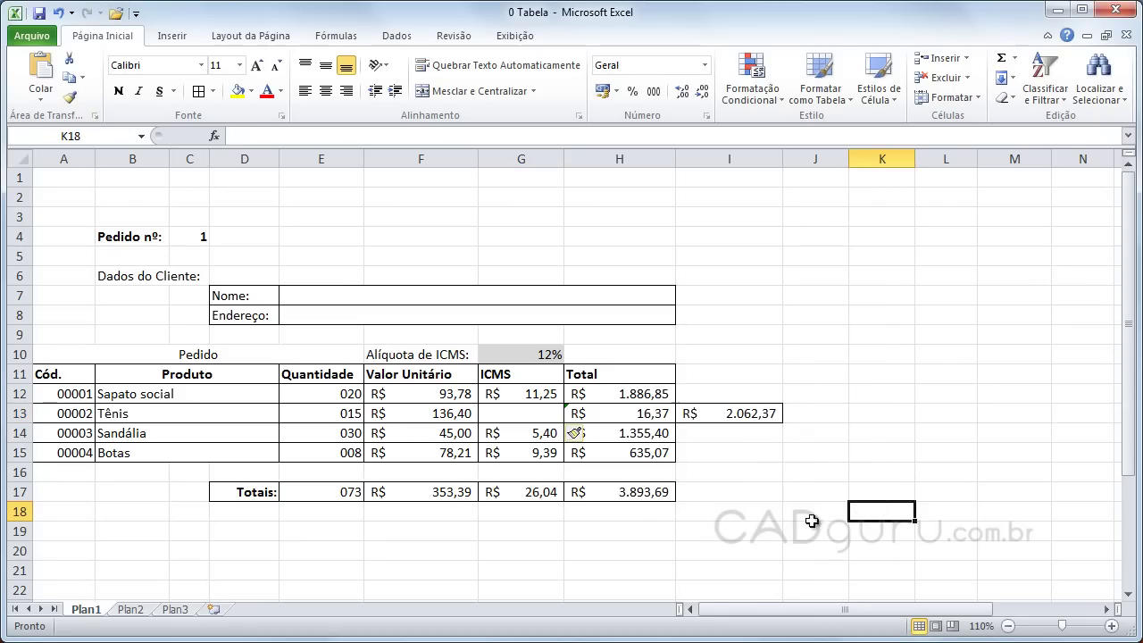
{"action": "double_click", "coordinate": [750, 414]}
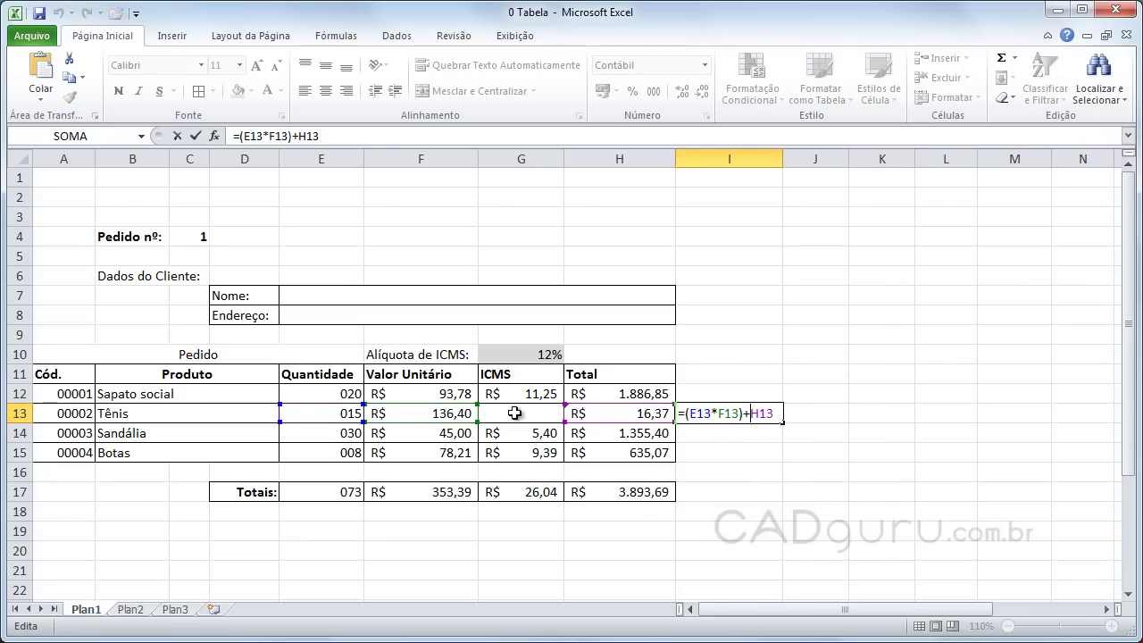
{"action": "key", "text": "Return"}
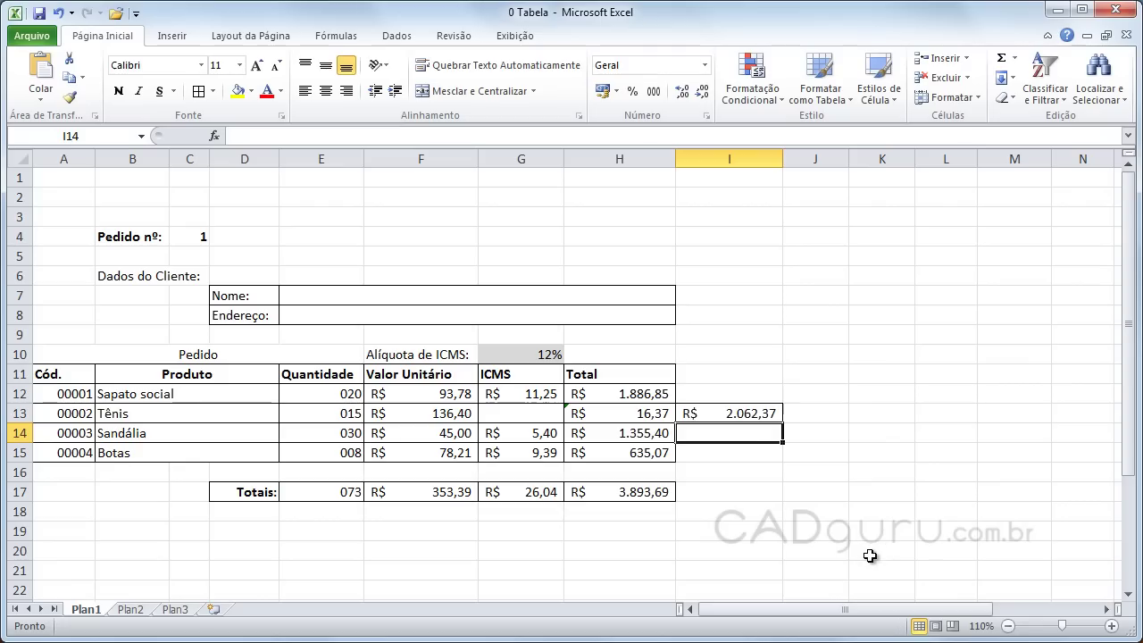
{"action": "key", "text": "Return"}
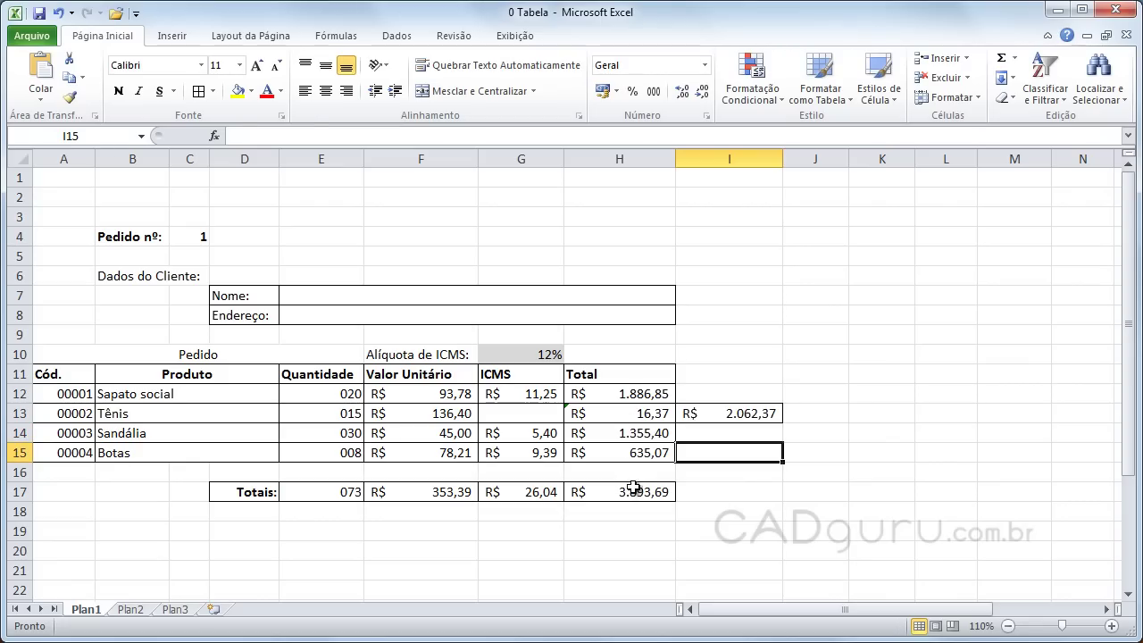
{"action": "double_click", "coordinate": [633, 499]}
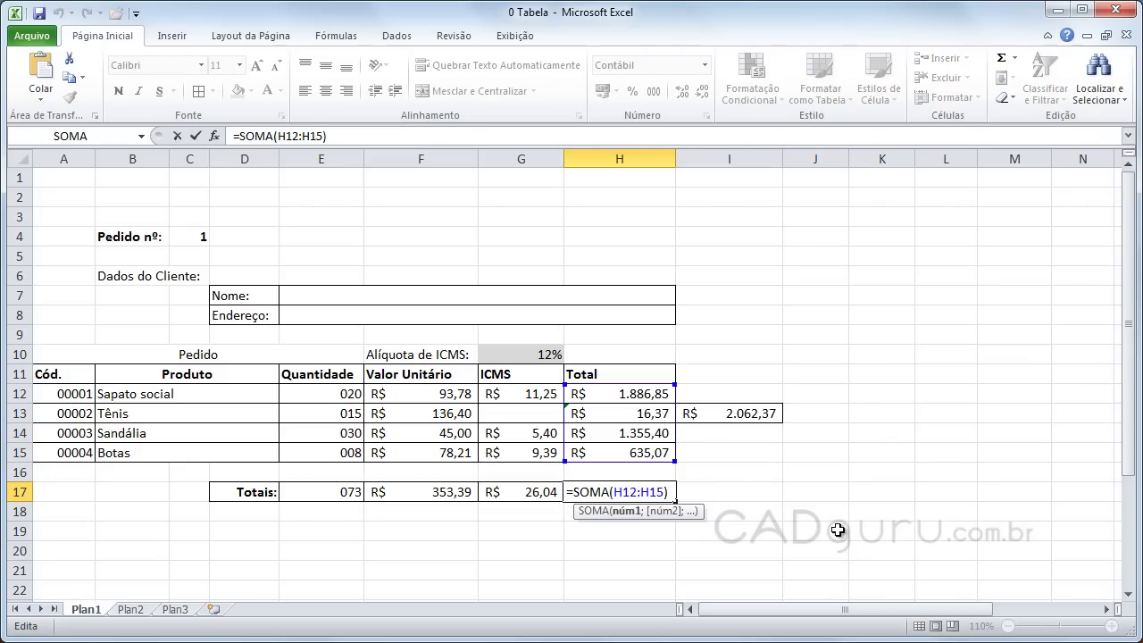
{"action": "key", "text": "Return"}
{"action": "double_click", "coordinate": [543, 492]}
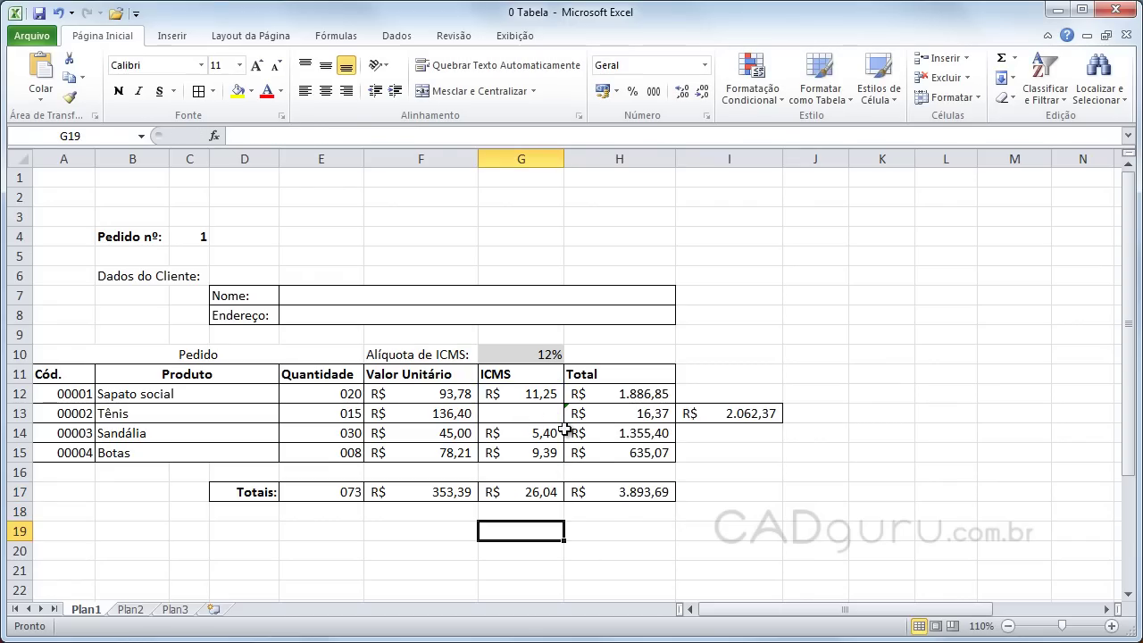
- Delete blank cell G13 with cells shifted left, restoring totals R$ 42,41 and R$ 5.939,69
{"action": "left_click", "coordinate": [546, 418]}
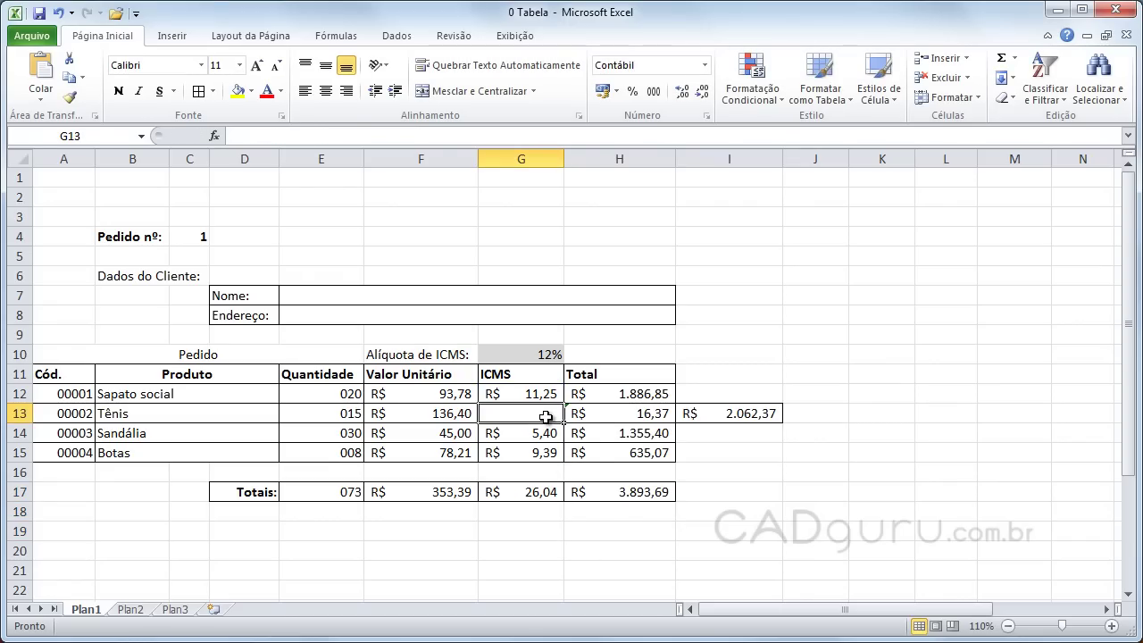
{"action": "left_click", "coordinate": [966, 77]}
{"action": "left_click", "coordinate": [948, 99]}
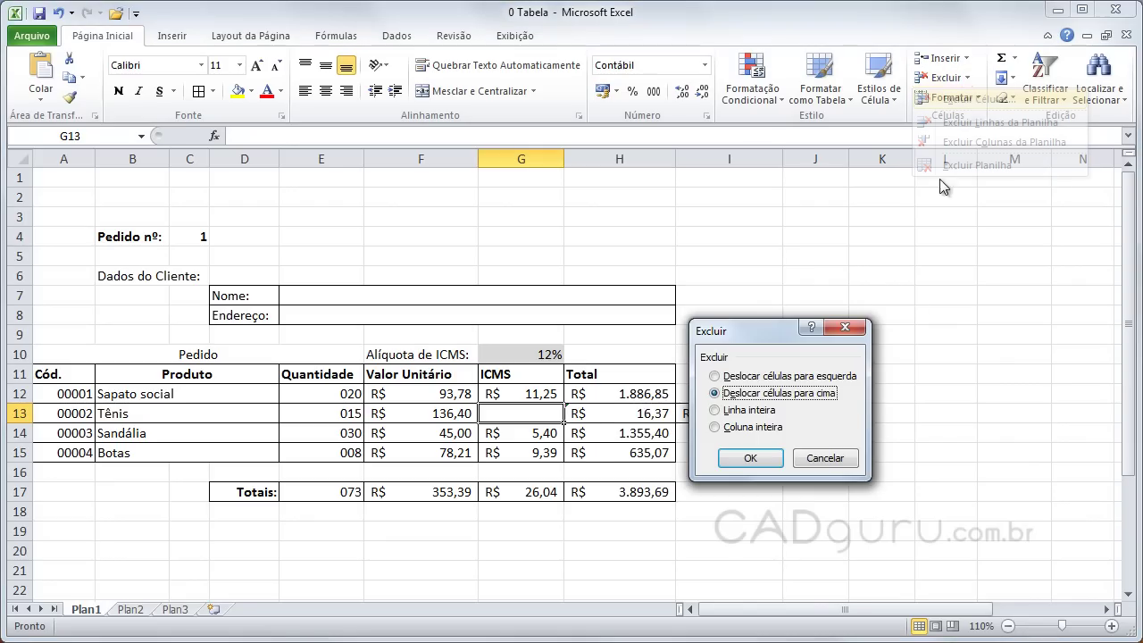
{"action": "left_click", "coordinate": [766, 378]}
{"action": "left_click", "coordinate": [739, 457]}
{"action": "left_click", "coordinate": [804, 496]}
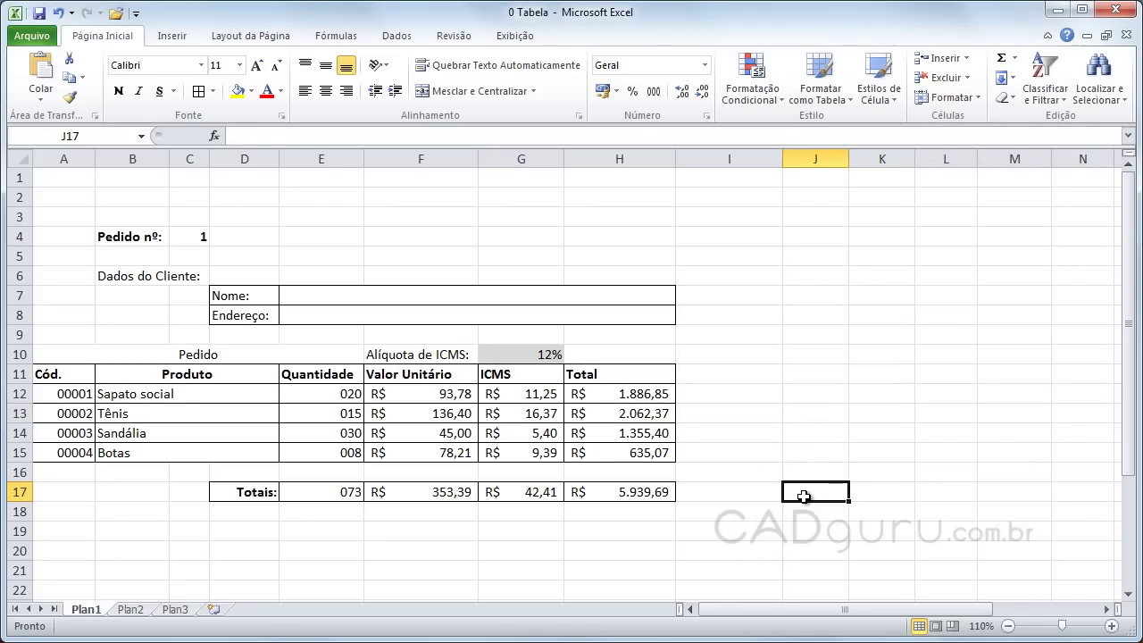
{"action": "left_click", "coordinate": [543, 418]}
{"action": "left_click", "coordinate": [966, 59]}
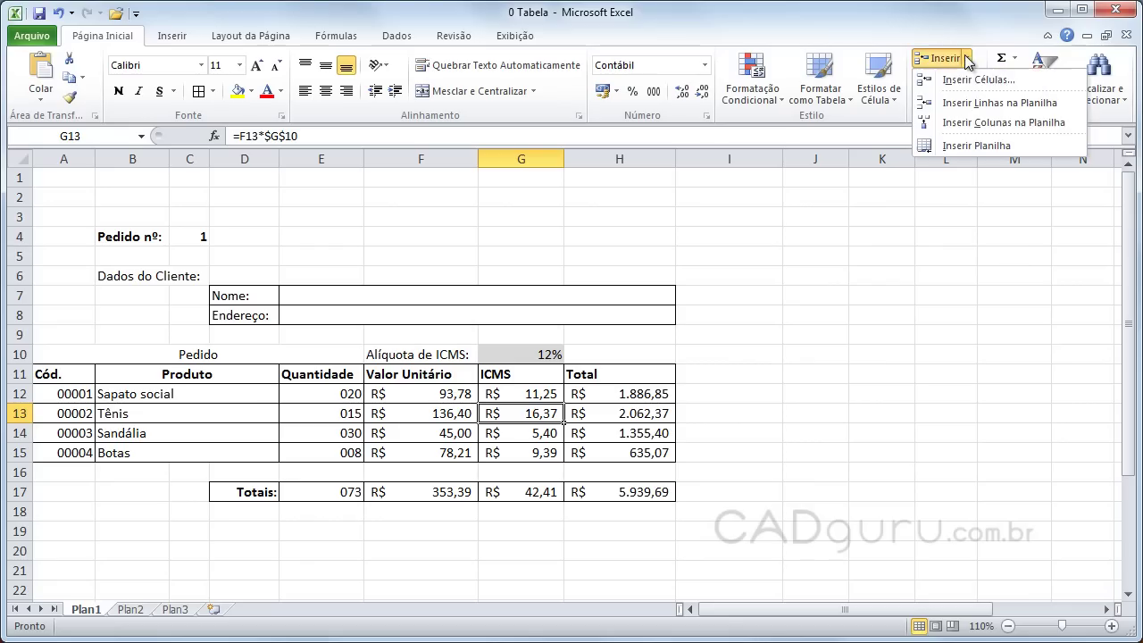
{"action": "left_click", "coordinate": [964, 78]}
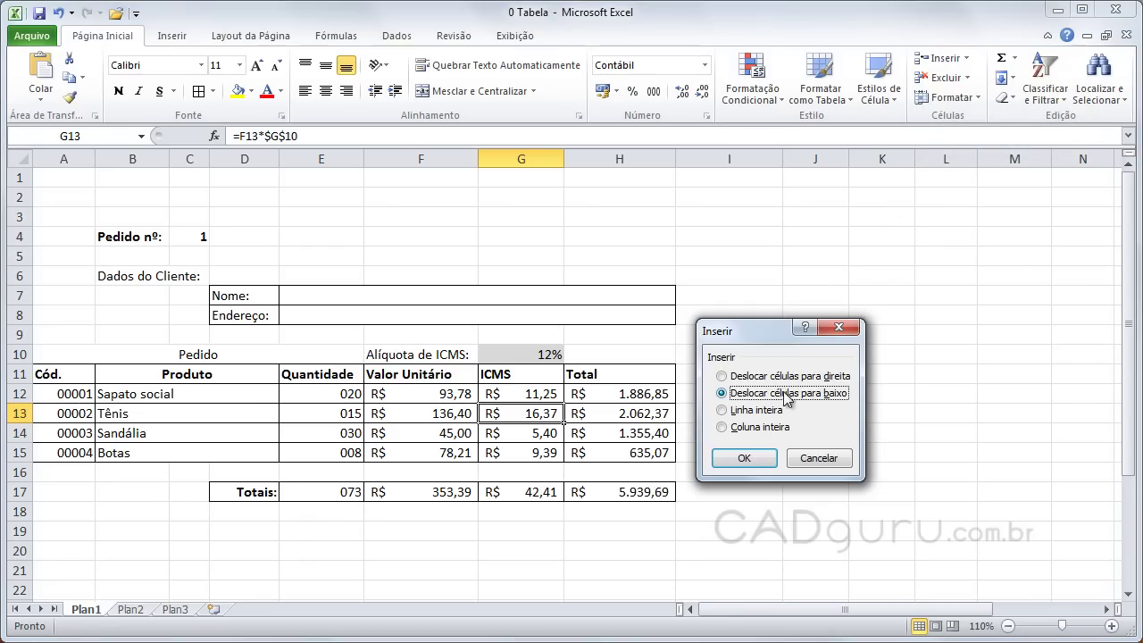
{"action": "left_click", "coordinate": [745, 459]}
{"action": "left_click", "coordinate": [814, 512]}
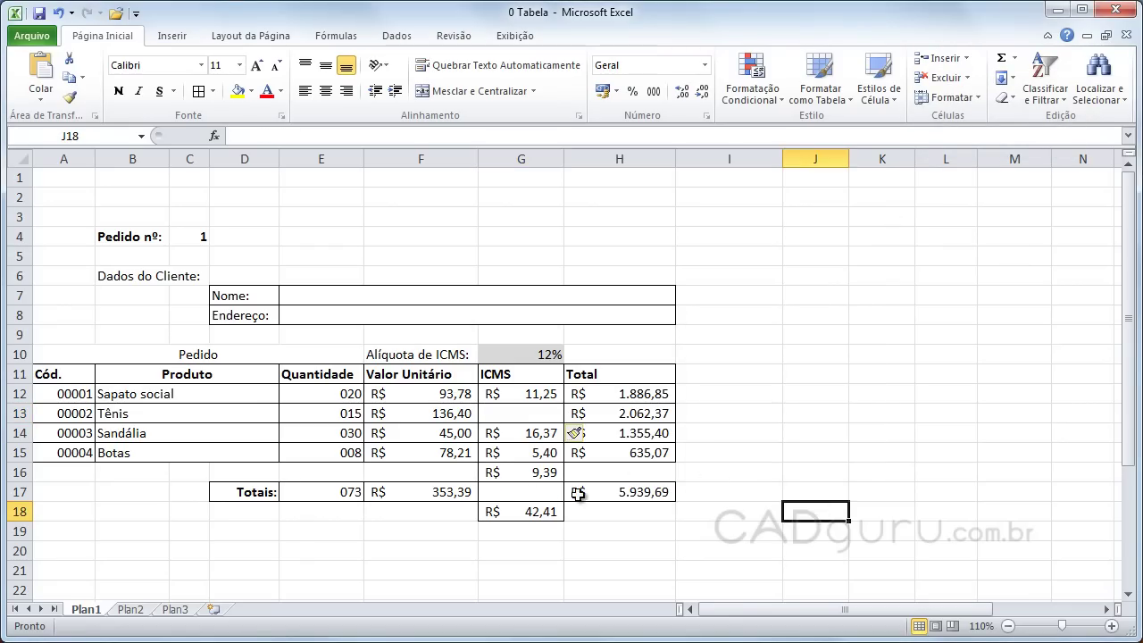
{"action": "double_click", "coordinate": [542, 511]}
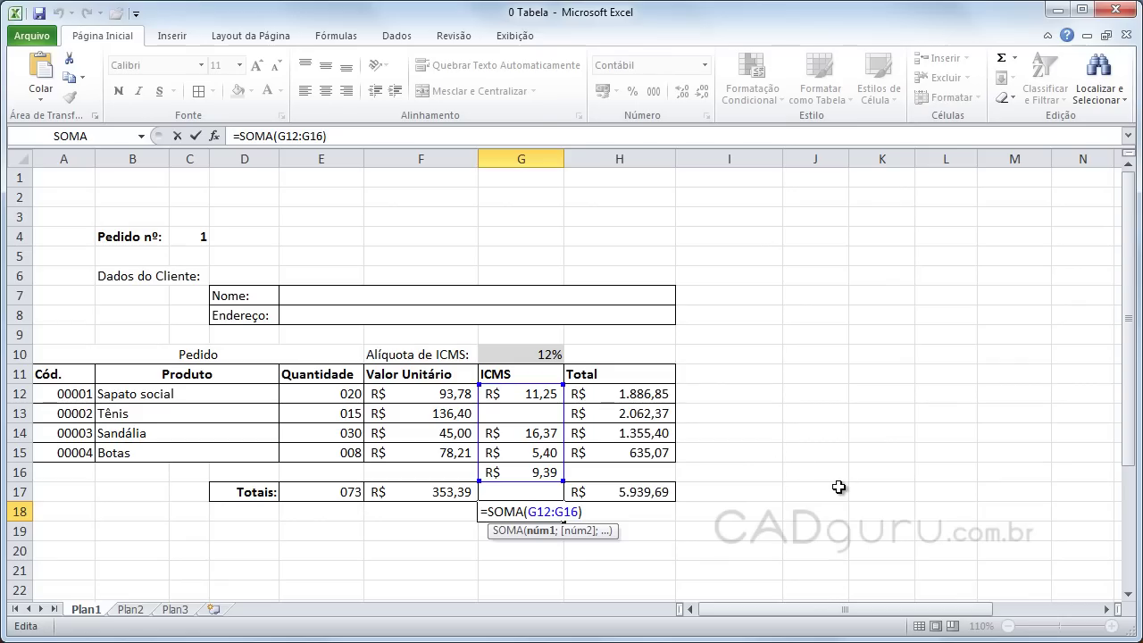
{"action": "key", "text": "Return"}
{"action": "key", "text": "Return"}
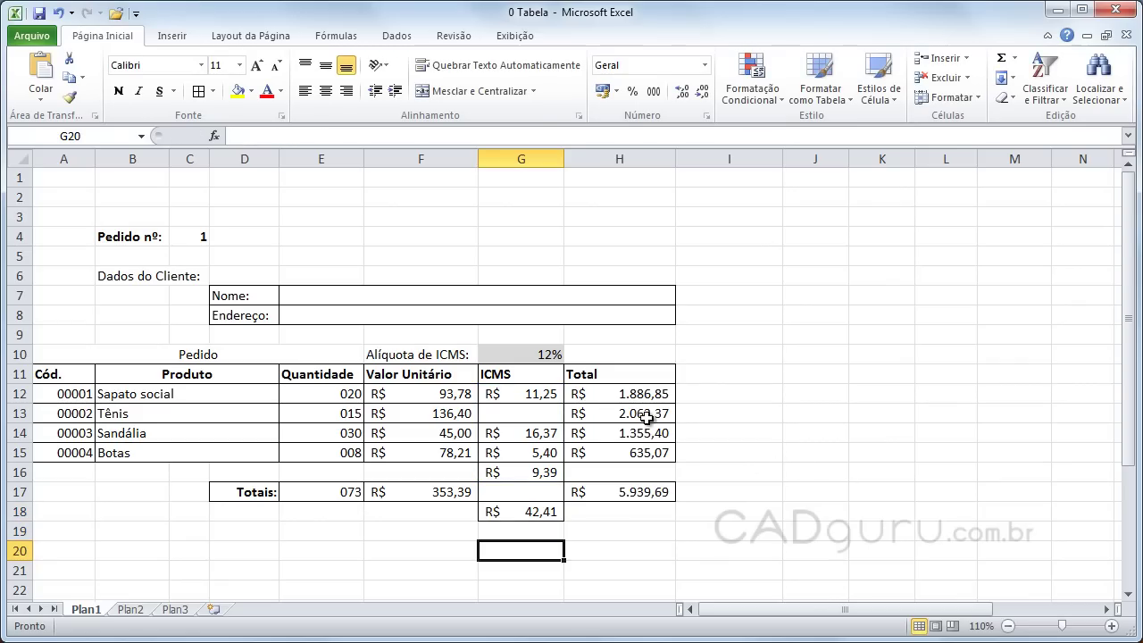
{"action": "double_click", "coordinate": [647, 417]}
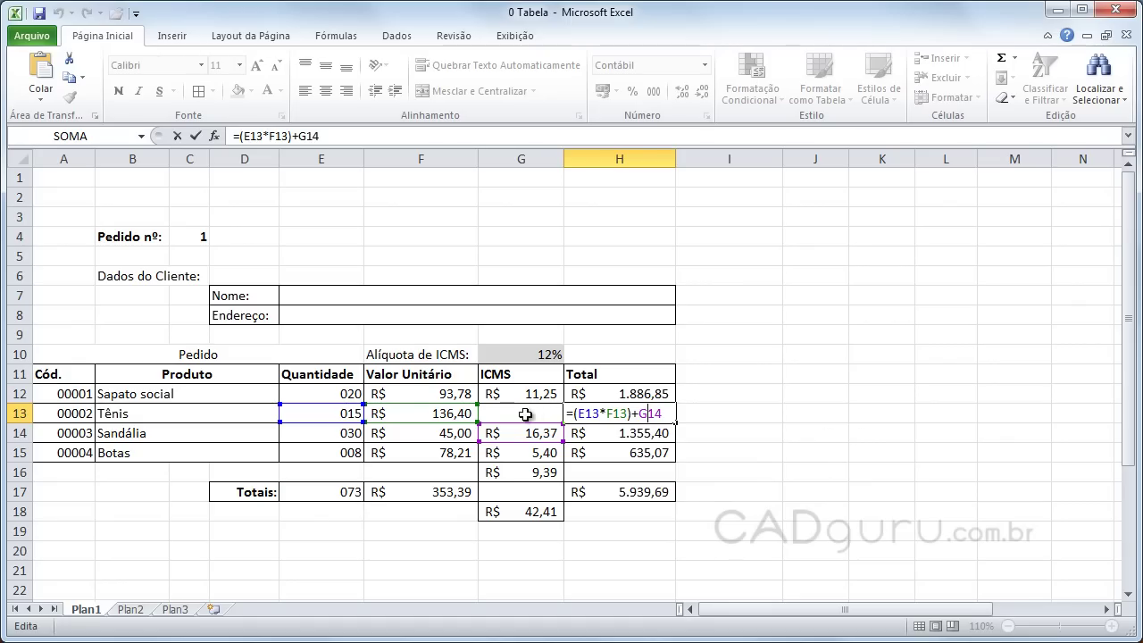
{"action": "key", "text": "Return"}
{"action": "left_click", "coordinate": [618, 444]}
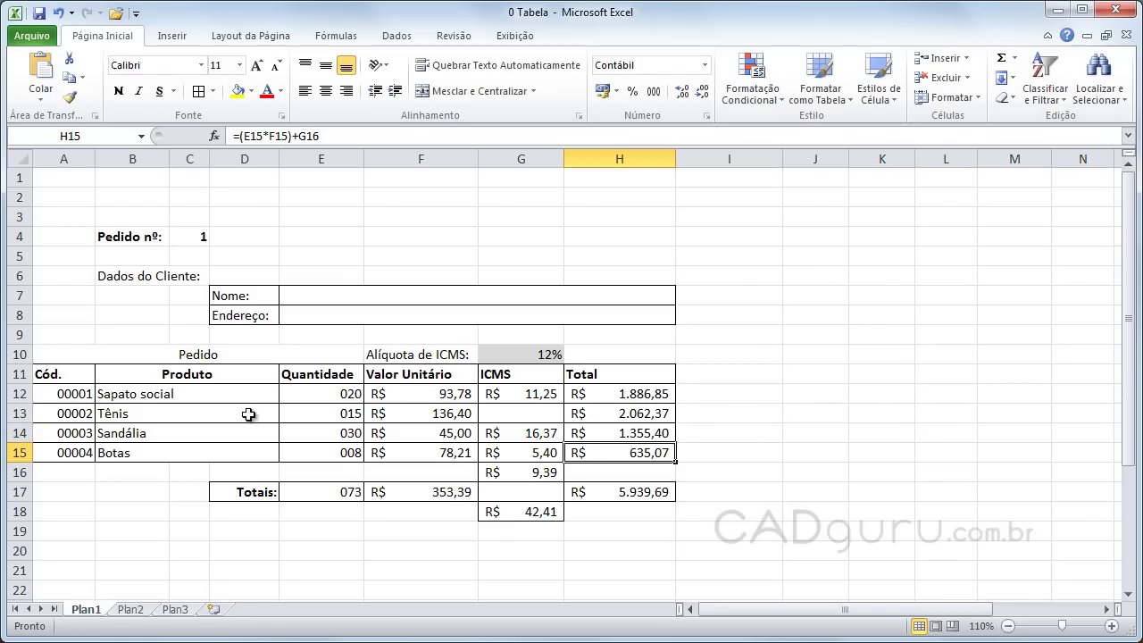
- Delete the empty G13 with cells shifted up, returning the ICMS total R$ 42,41 to G17
{"action": "left_click_drag", "start_coordinate": [407, 415], "coordinate": [521, 430]}
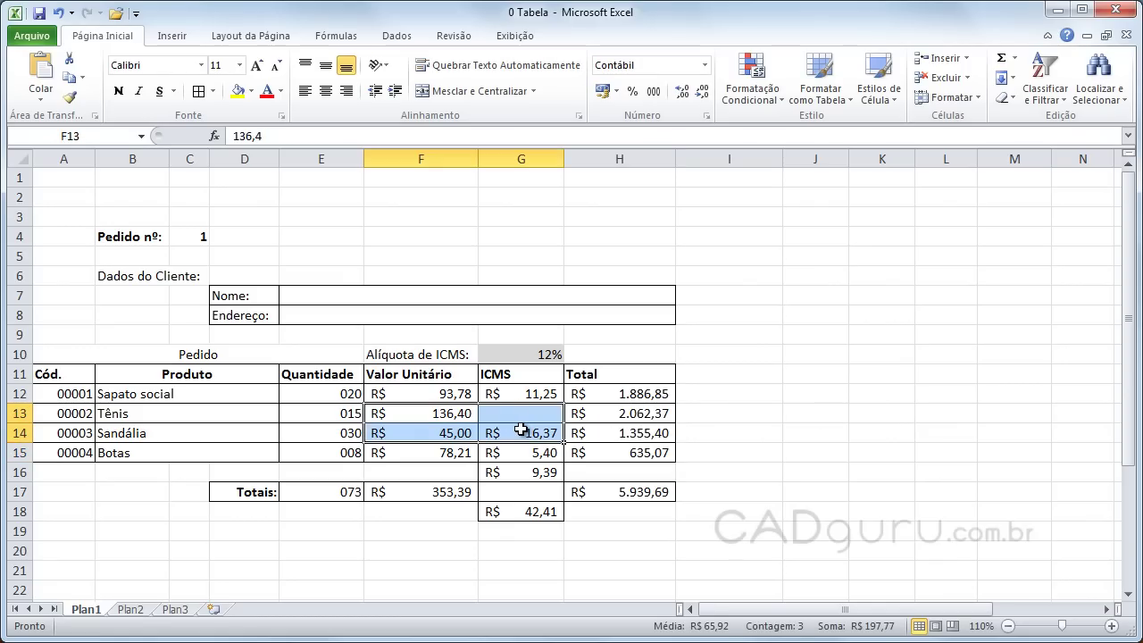
{"action": "left_click", "coordinate": [795, 415]}
{"action": "left_click", "coordinate": [527, 414]}
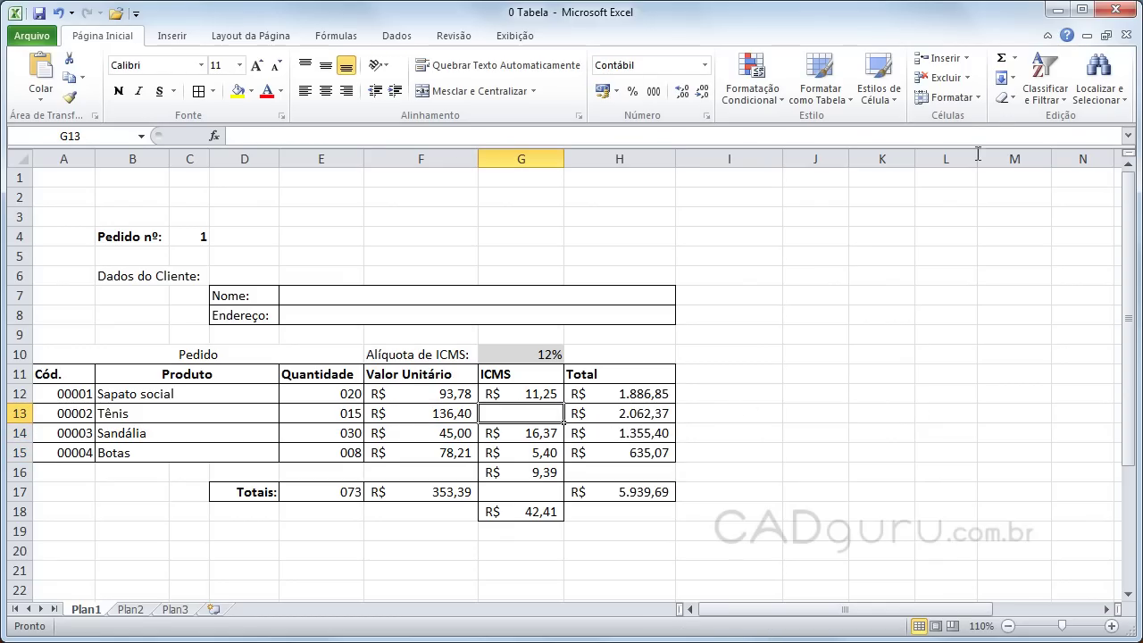
{"action": "left_click", "coordinate": [967, 78]}
{"action": "left_click", "coordinate": [960, 99]}
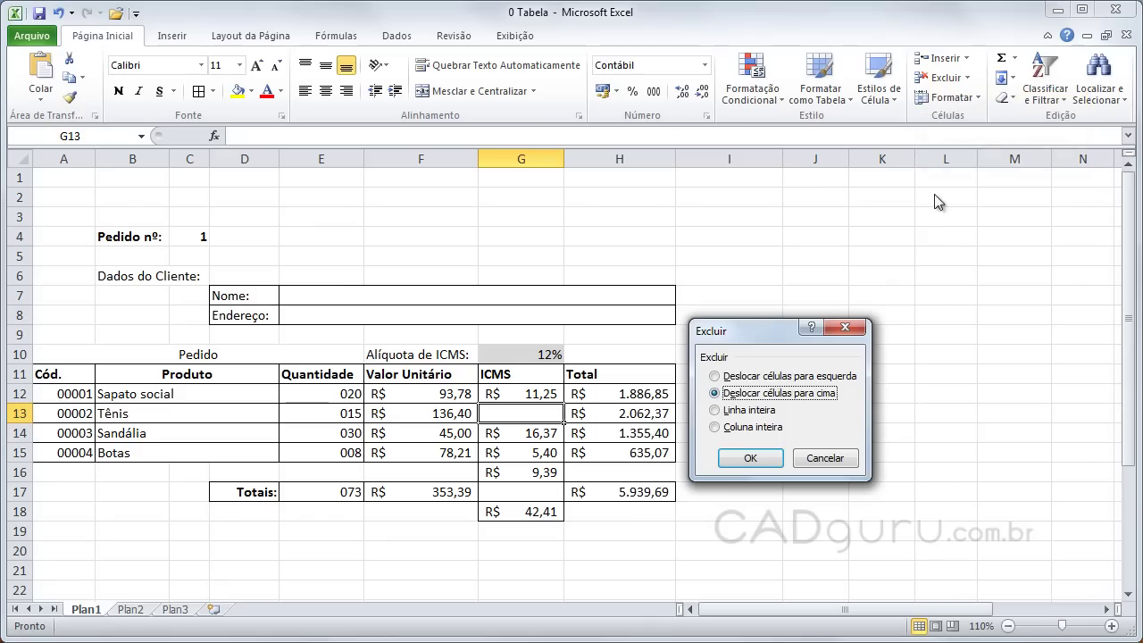
{"action": "left_click", "coordinate": [750, 458]}
{"action": "left_click", "coordinate": [795, 509]}
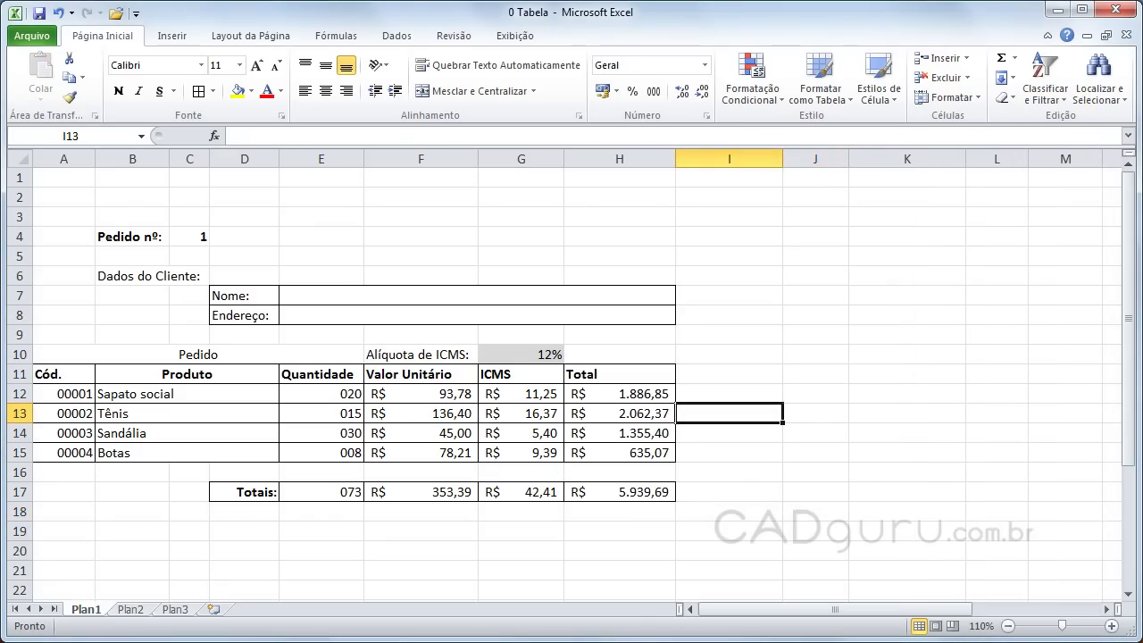
- Copy the Sapato social total from H12 and paste it into K3
{"action": "left_click", "coordinate": [790, 489]}
{"action": "left_click", "coordinate": [632, 400]}
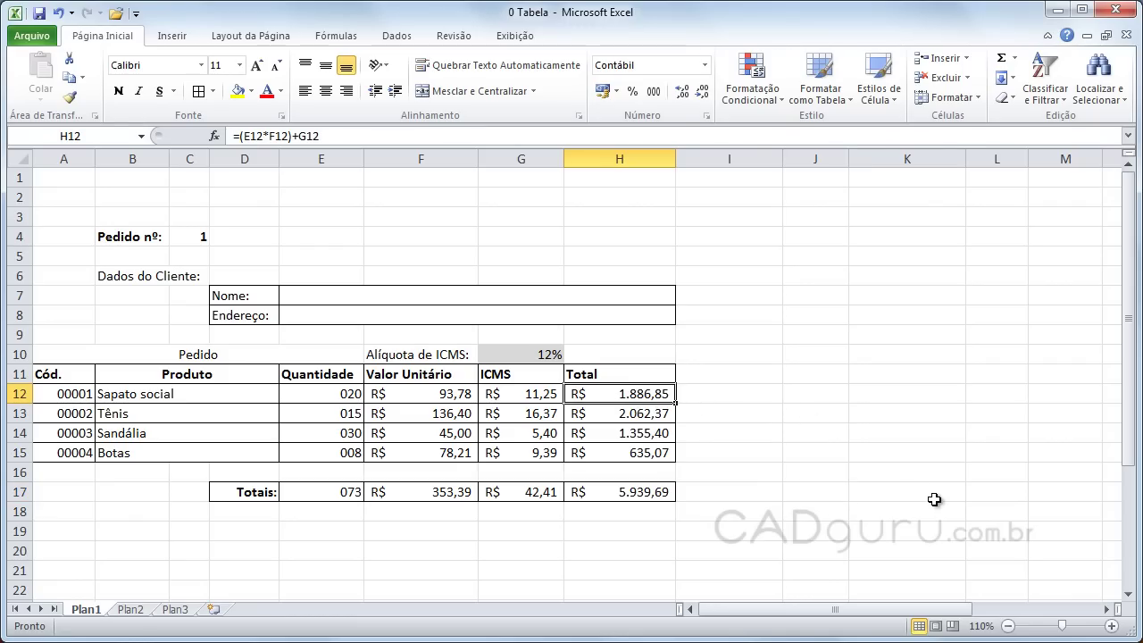
{"action": "key", "text": "ctrl+c"}
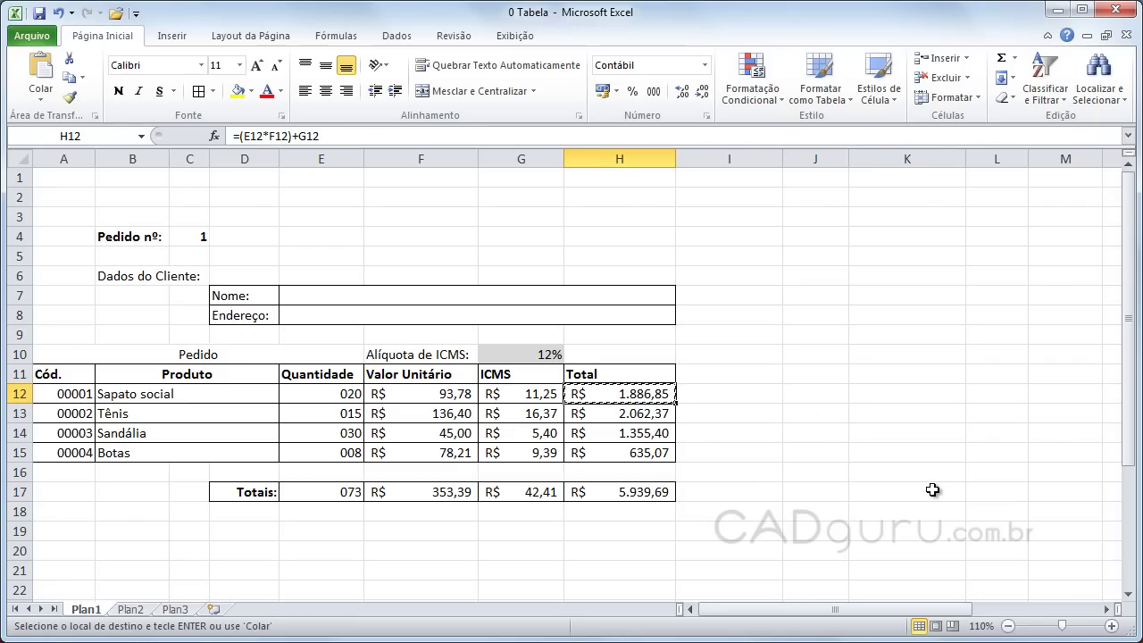
{"action": "left_click", "coordinate": [1002, 220]}
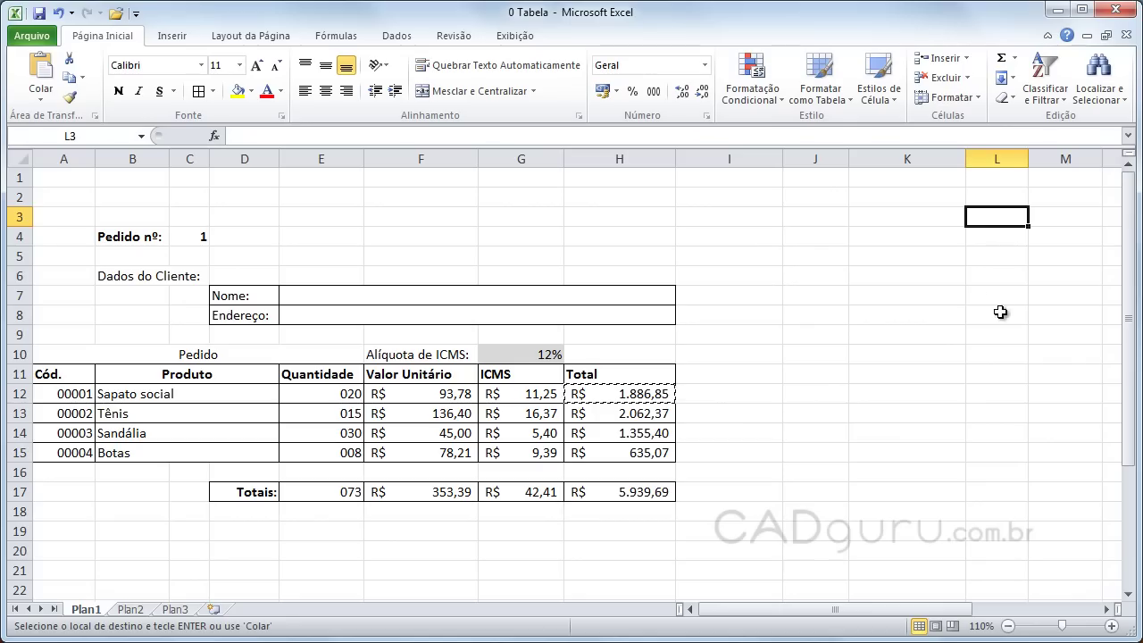
{"action": "left_click", "coordinate": [898, 215]}
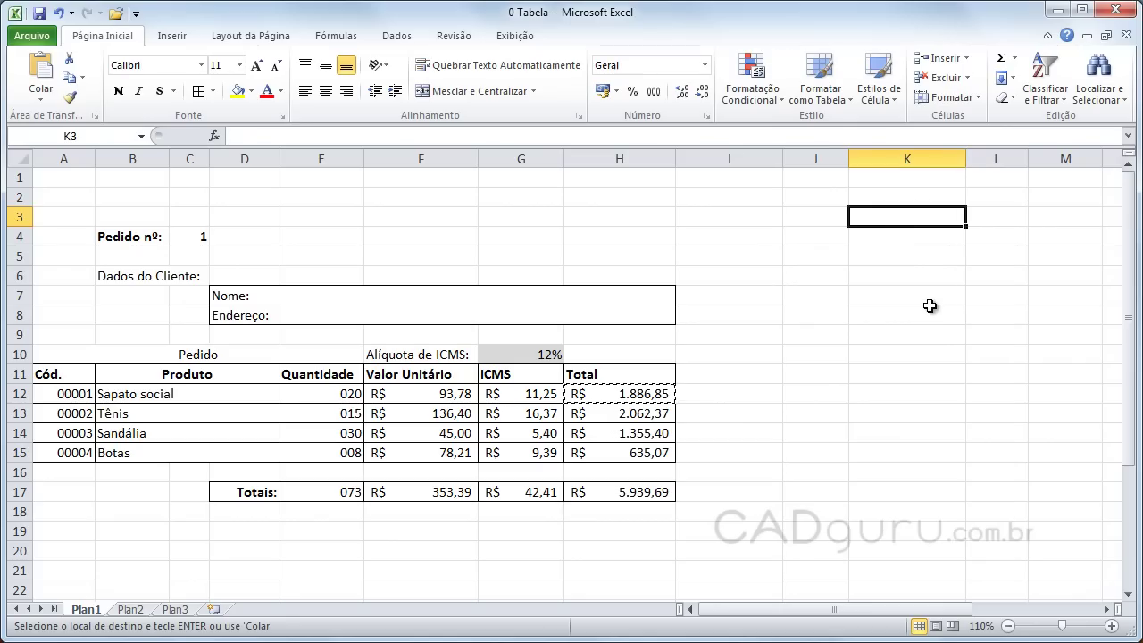
{"action": "key", "text": "ctrl+v"}
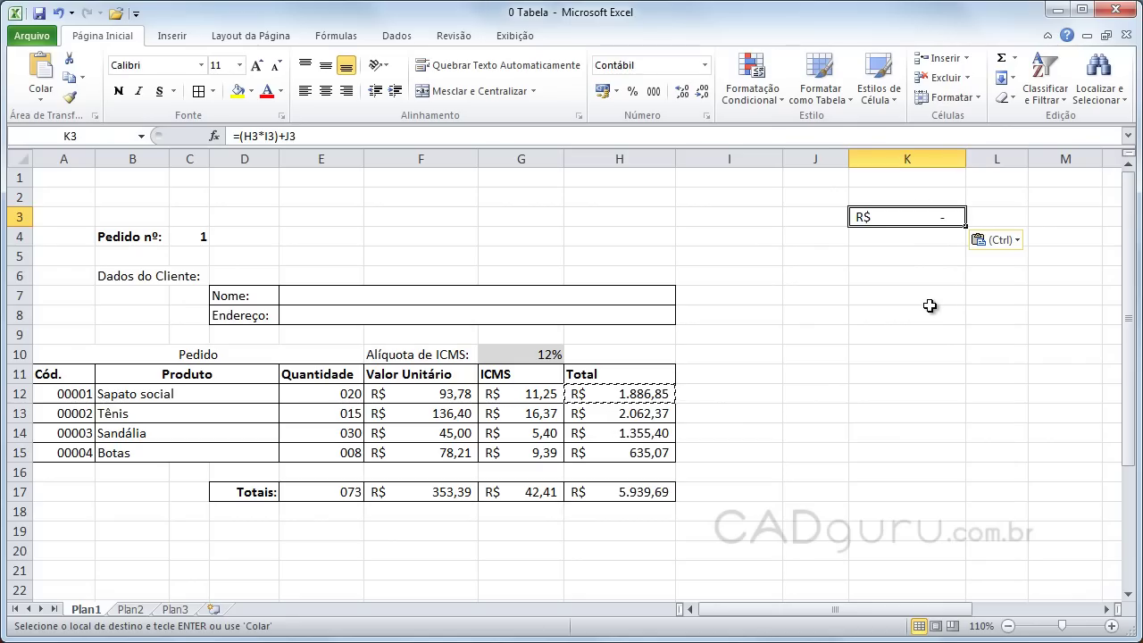
{"action": "left_click", "coordinate": [932, 309]}
{"action": "key", "text": "Escape"}
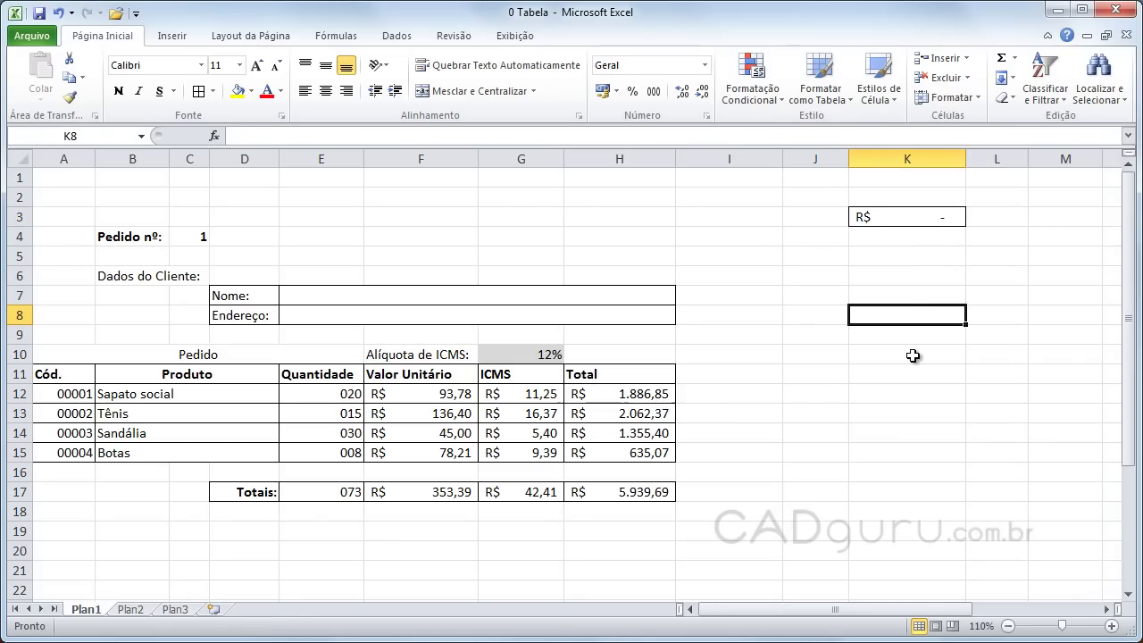
- Confirm K3 reads =(H3*I3)+J3, then select the Valor Unitário total F17
{"action": "double_click", "coordinate": [909, 216]}
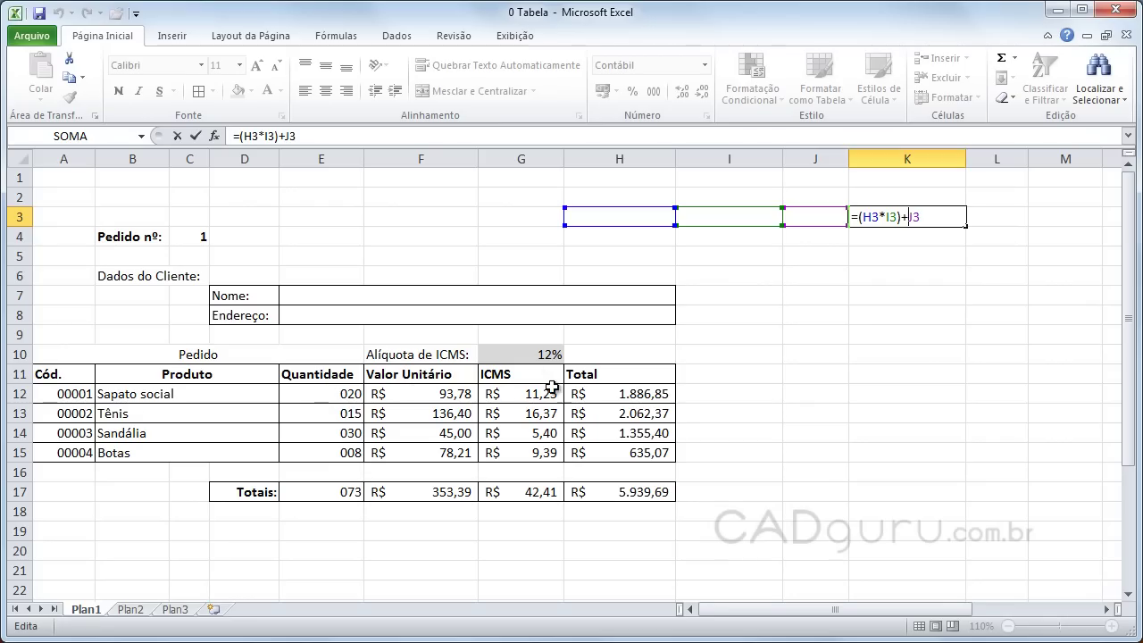
{"action": "key", "text": "Return"}
{"action": "key", "text": "Down"}
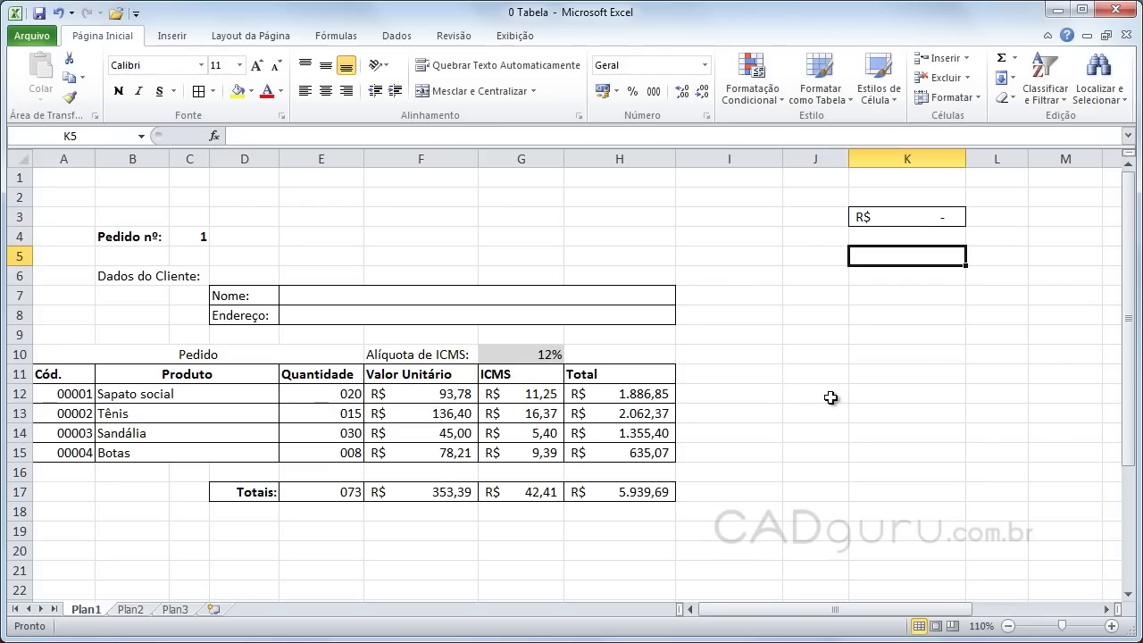
{"action": "key", "text": "Down"}
{"action": "left_click", "coordinate": [440, 488]}
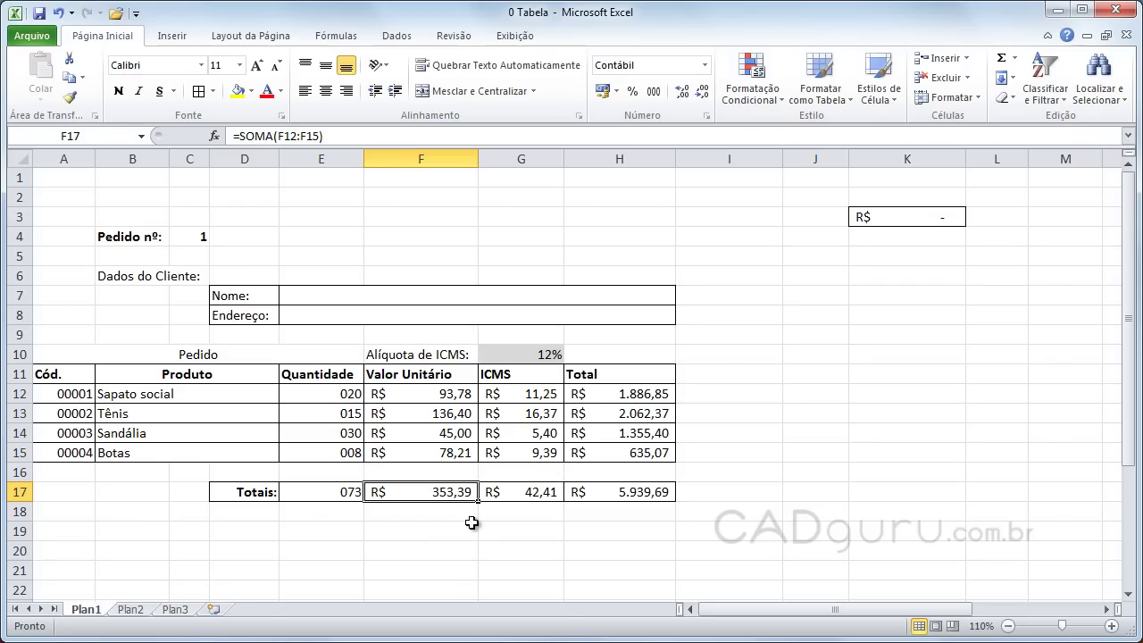
- Paste the F17 sum into K14 and confirm it reads =SOMA(K9:K12), showing R$ -
{"action": "key", "text": "ctrl+c"}
{"action": "left_click", "coordinate": [912, 437]}
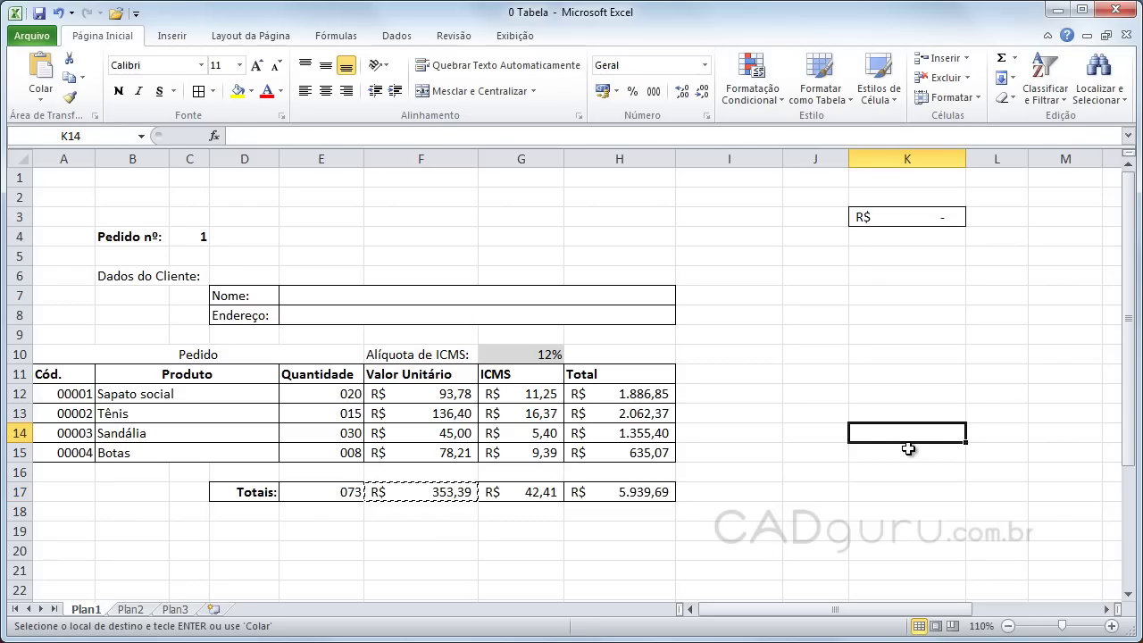
{"action": "key", "text": "ctrl+v"}
{"action": "key", "text": "Escape"}
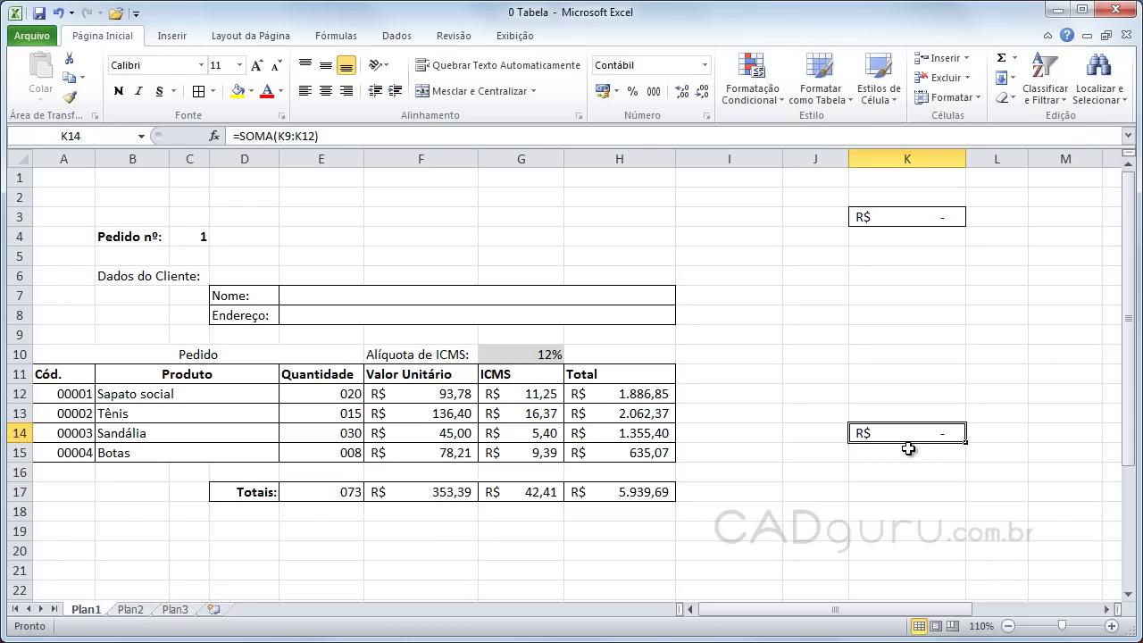
{"action": "left_click", "coordinate": [902, 488]}
{"action": "double_click", "coordinate": [900, 433]}
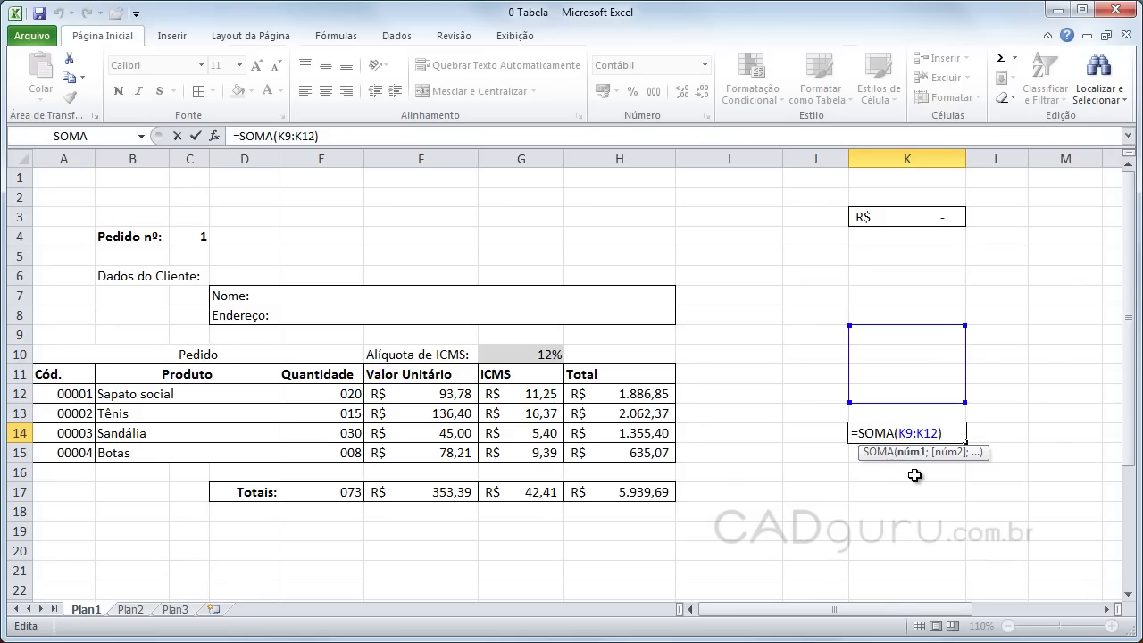
{"action": "key", "text": "Return"}
{"action": "key", "text": "Return"}
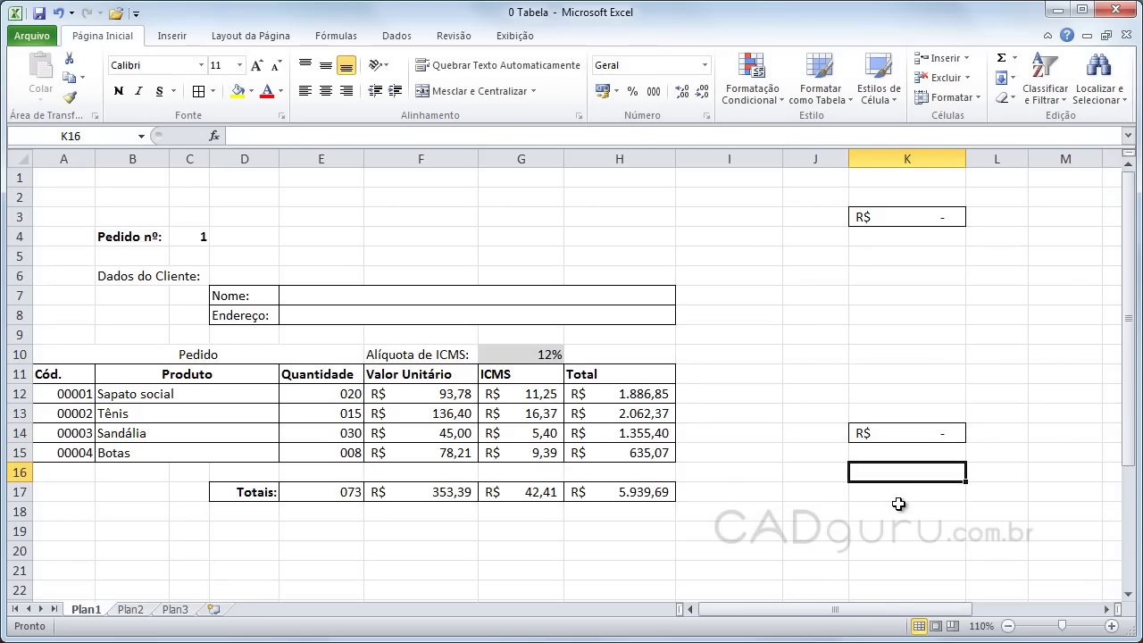
{"action": "left_click", "coordinate": [746, 488]}
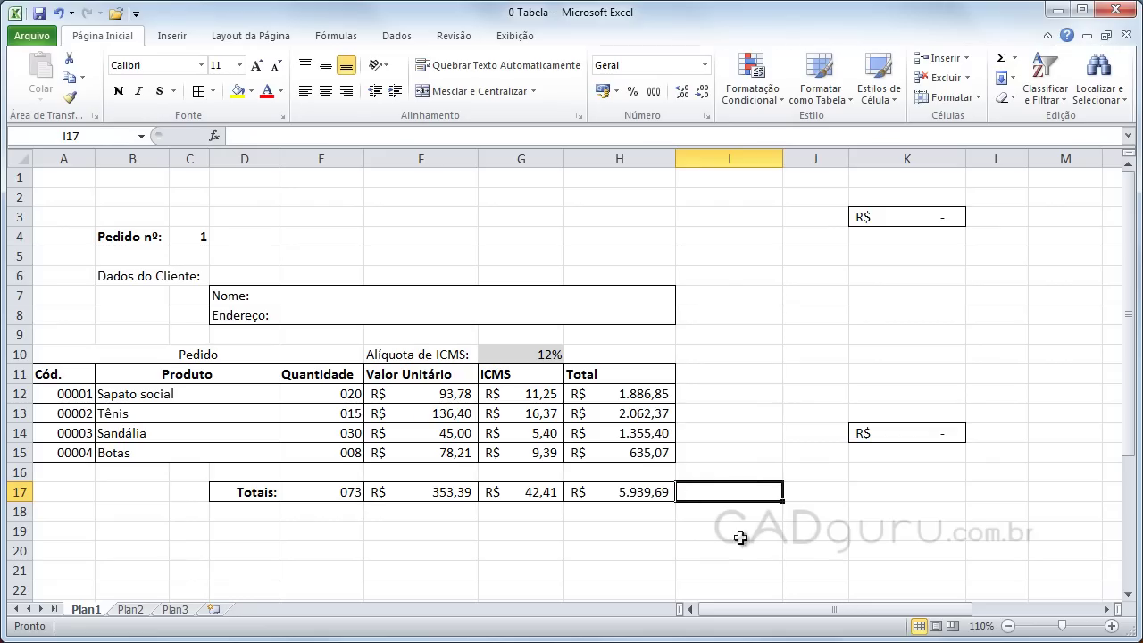
- Insert a cell at G13 shifting ICMS down, and confirm G14 still holds =F13*$G$10
{"action": "left_click", "coordinate": [527, 416]}
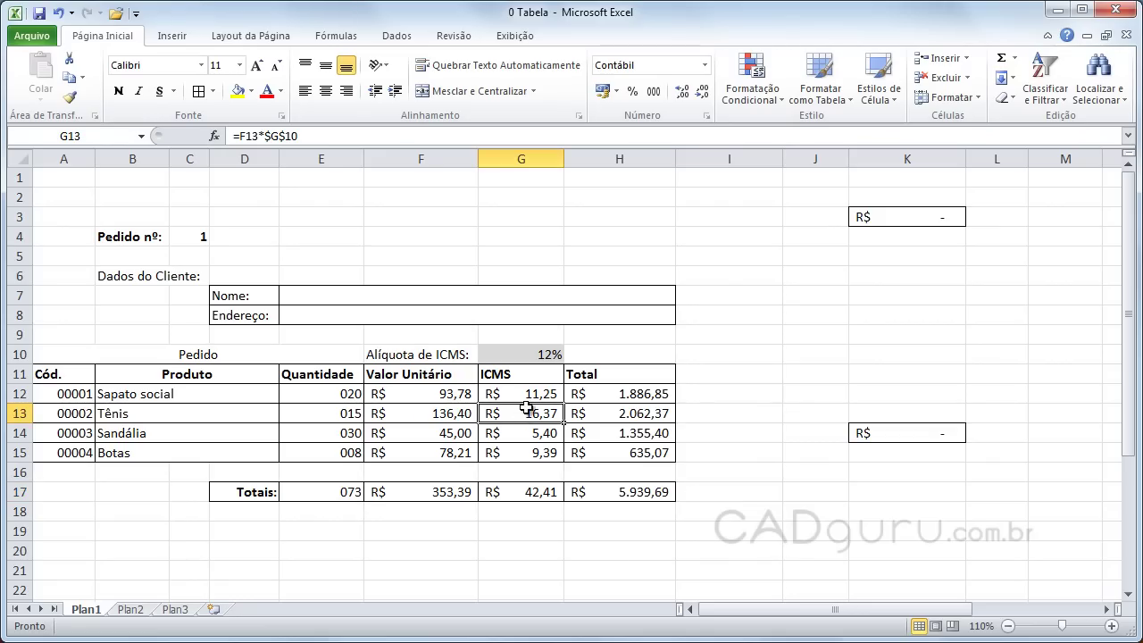
{"action": "left_click", "coordinate": [966, 58]}
{"action": "left_click", "coordinate": [969, 75]}
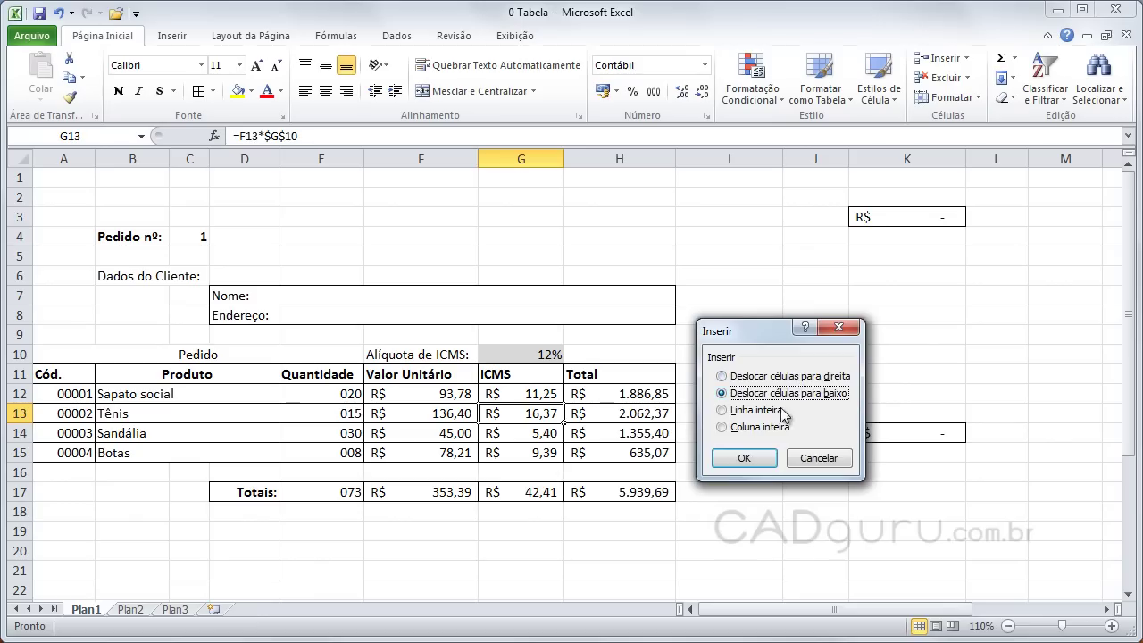
{"action": "left_click", "coordinate": [744, 458]}
{"action": "left_click", "coordinate": [725, 511]}
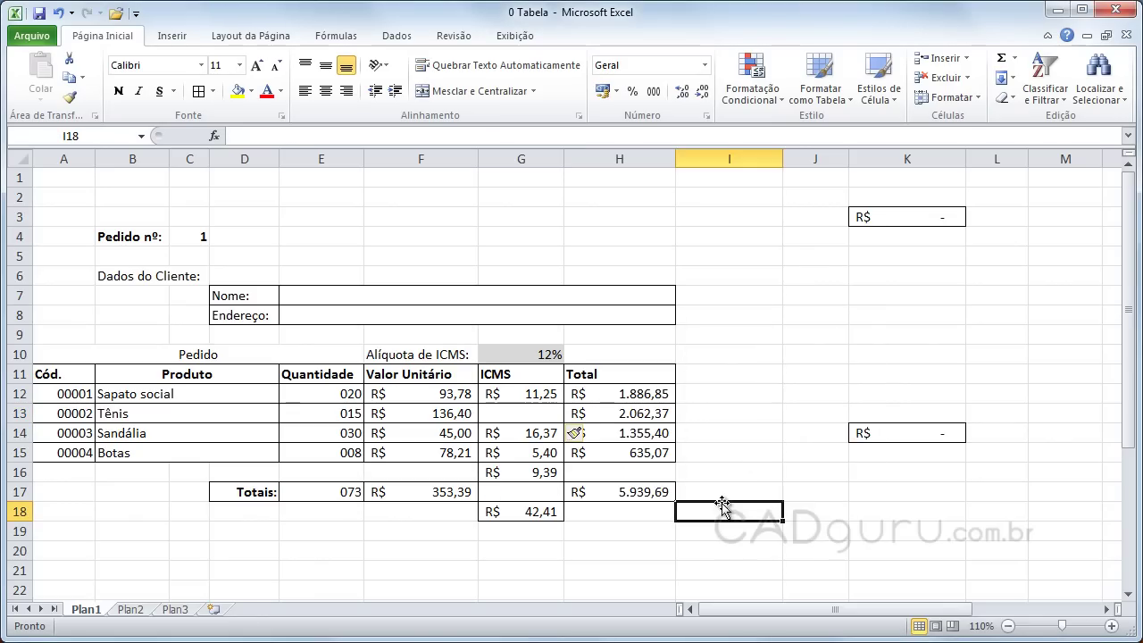
{"action": "left_click", "coordinate": [536, 435]}
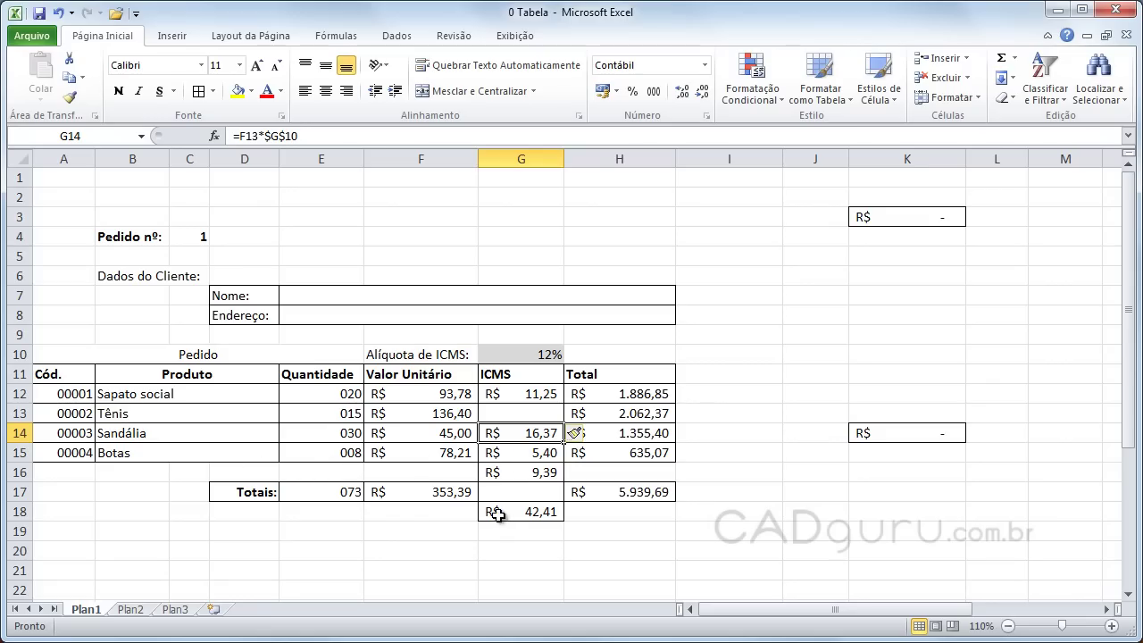
{"action": "left_click", "coordinate": [807, 516]}
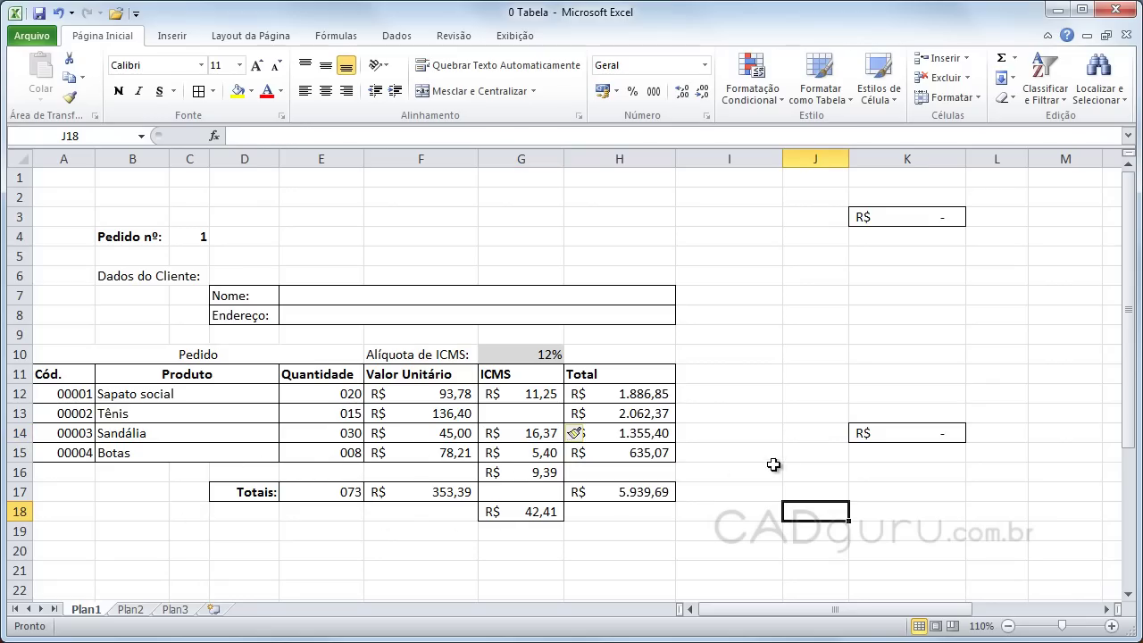
{"action": "left_click", "coordinate": [530, 411]}
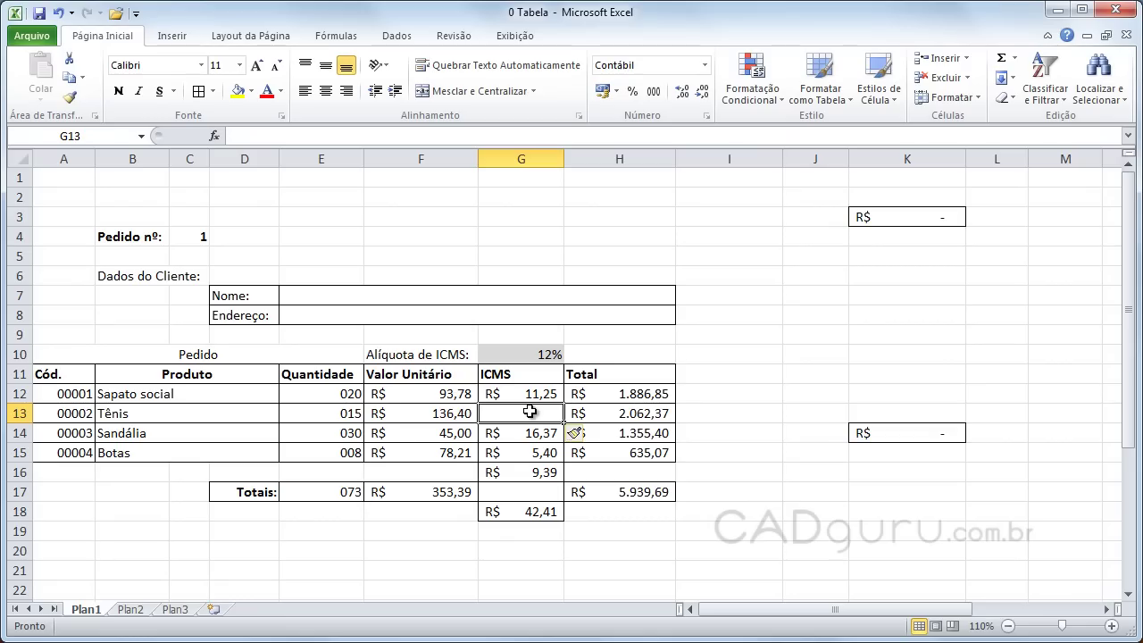